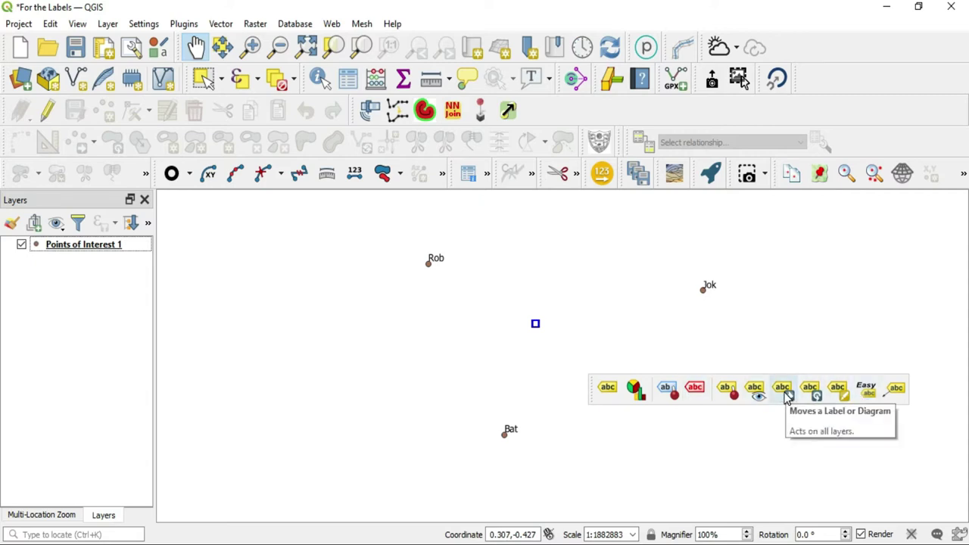
Start moving the Jok label and set Name as the primary key for the layer's auxiliary storage
click(789, 397)
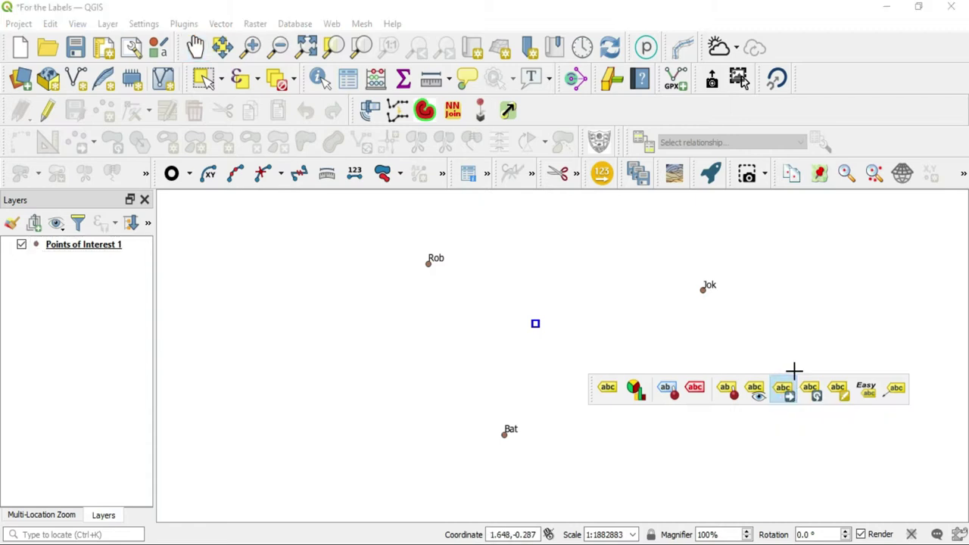
click(711, 288)
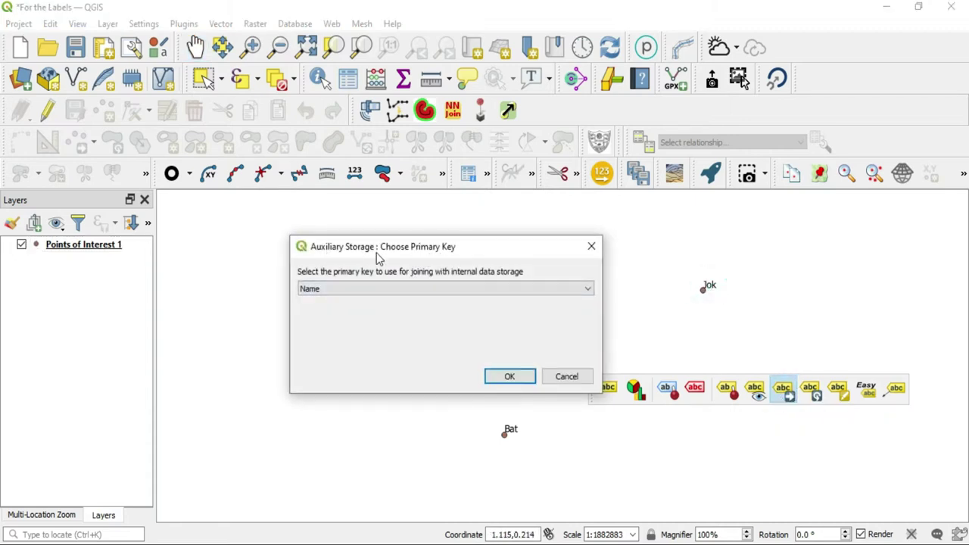
click(590, 292)
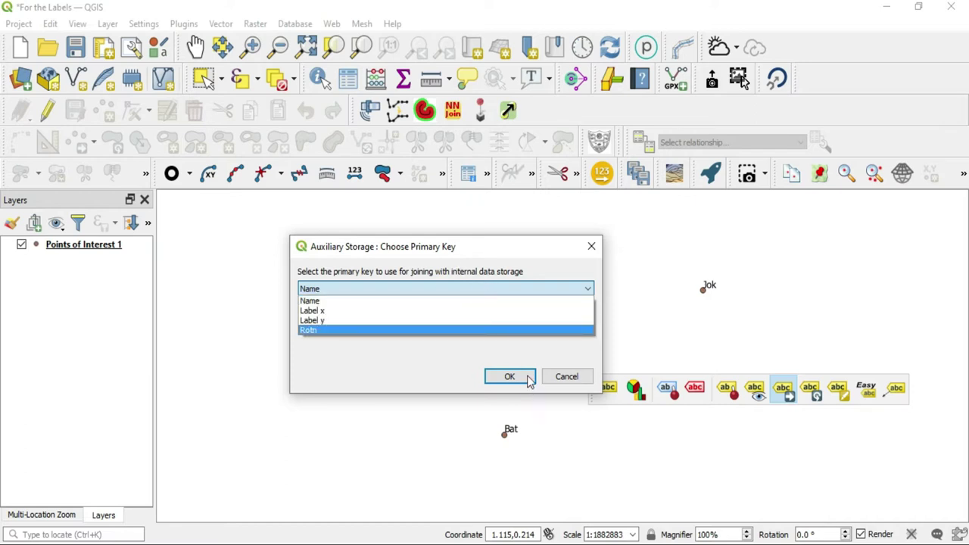
click(404, 374)
click(528, 382)
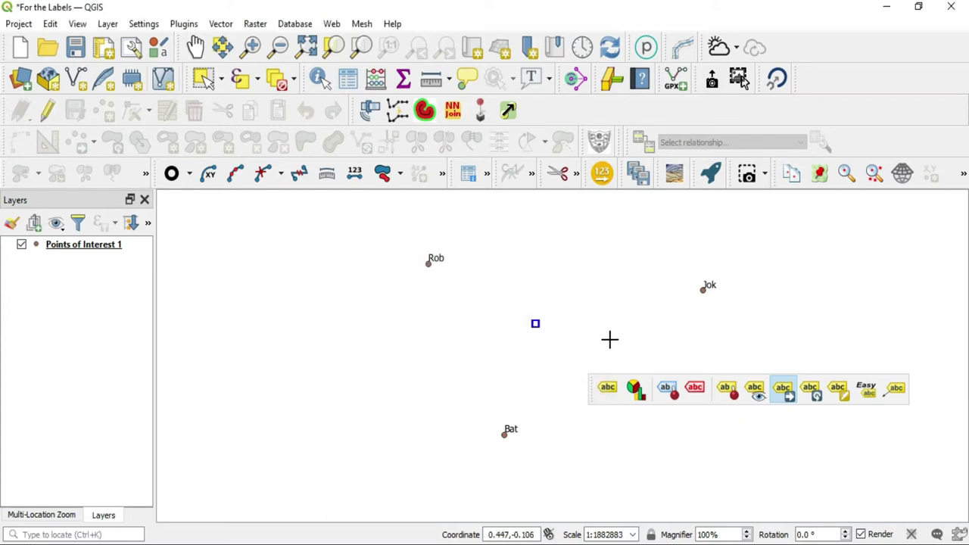
Move the Jok label through several positions around the map, leaving it just below and left of the Rob point
click(707, 284)
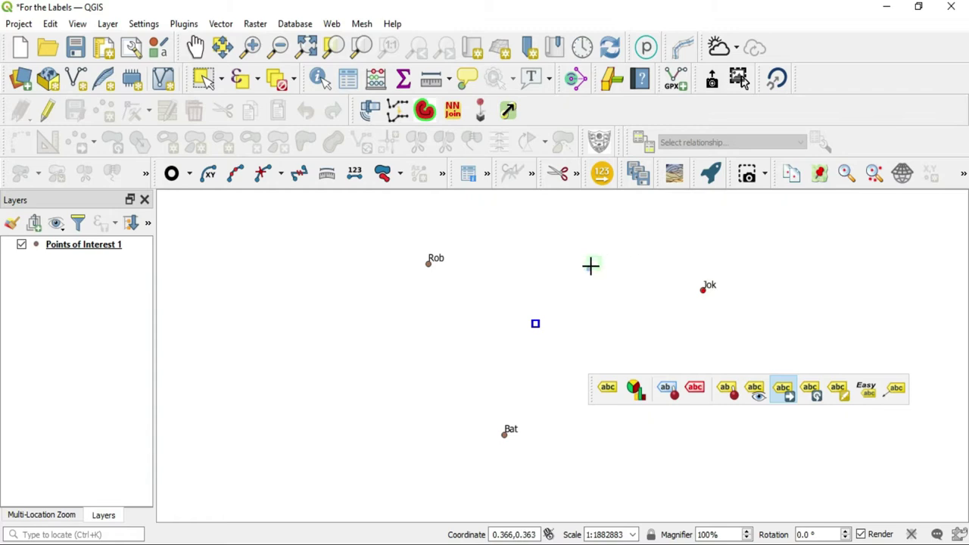
click(571, 297)
click(573, 299)
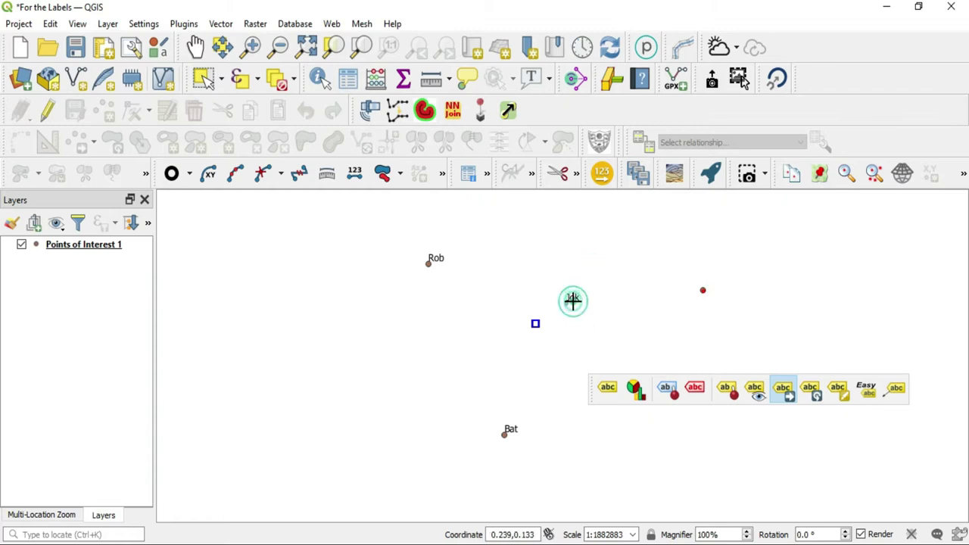
click(757, 246)
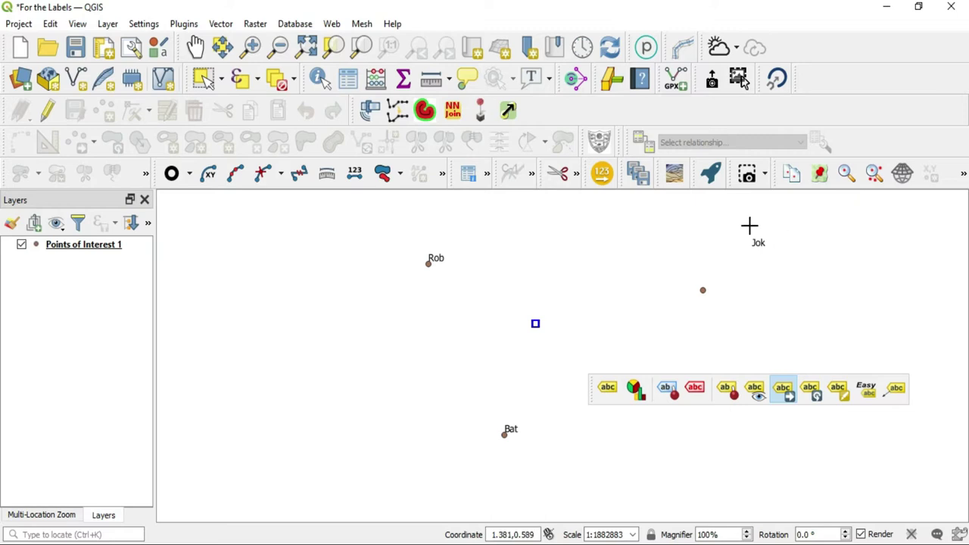
click(757, 242)
click(537, 232)
click(541, 233)
click(645, 298)
click(642, 303)
click(394, 310)
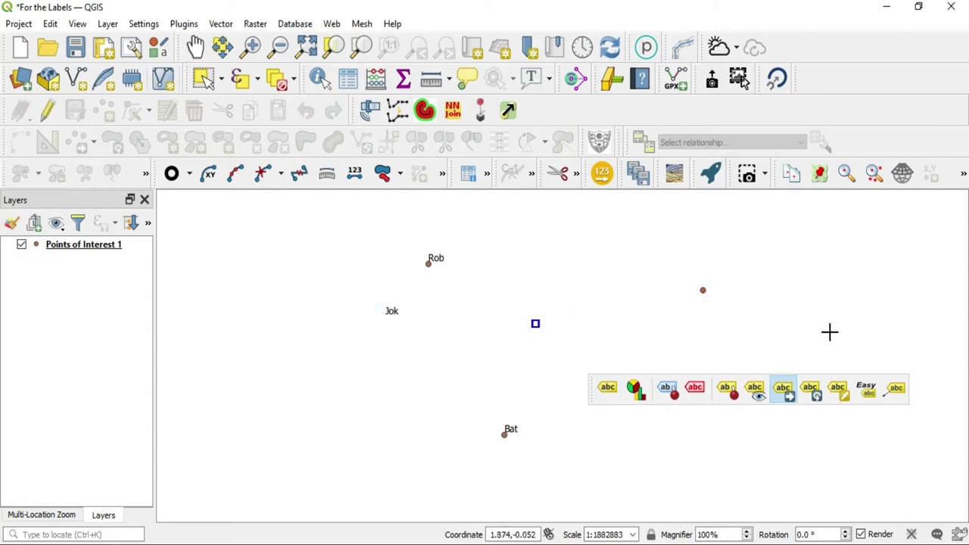
Add a label connector in the line style between the Jok label and its point
click(898, 392)
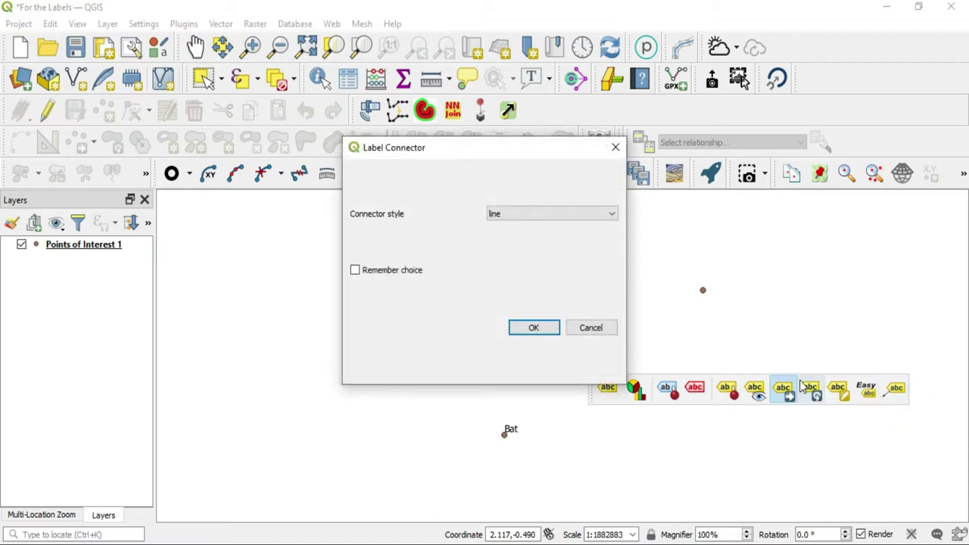
click(548, 214)
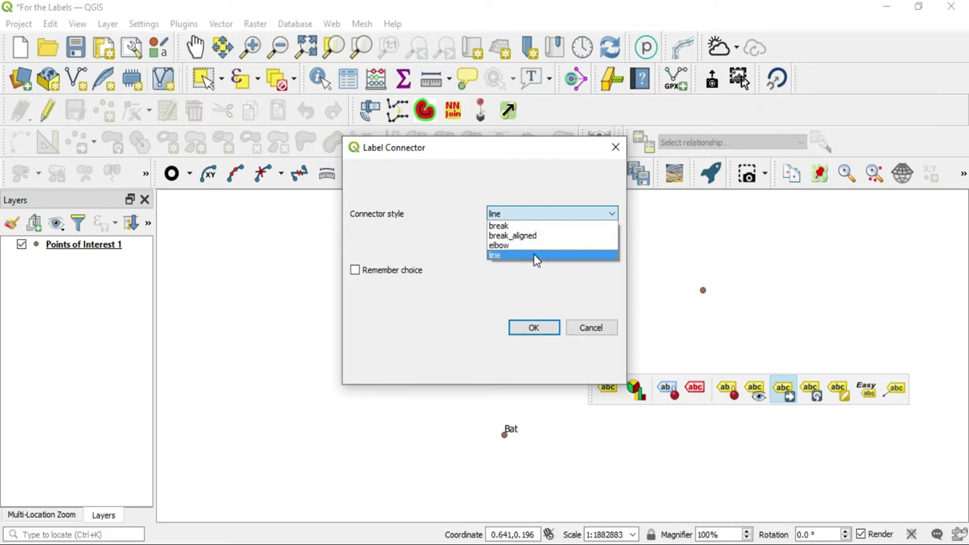
click(467, 240)
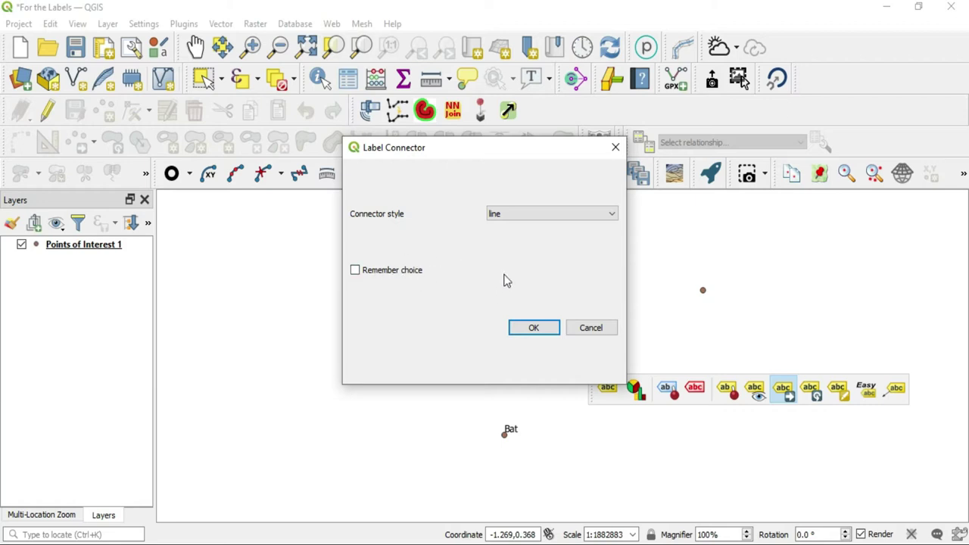
click(548, 332)
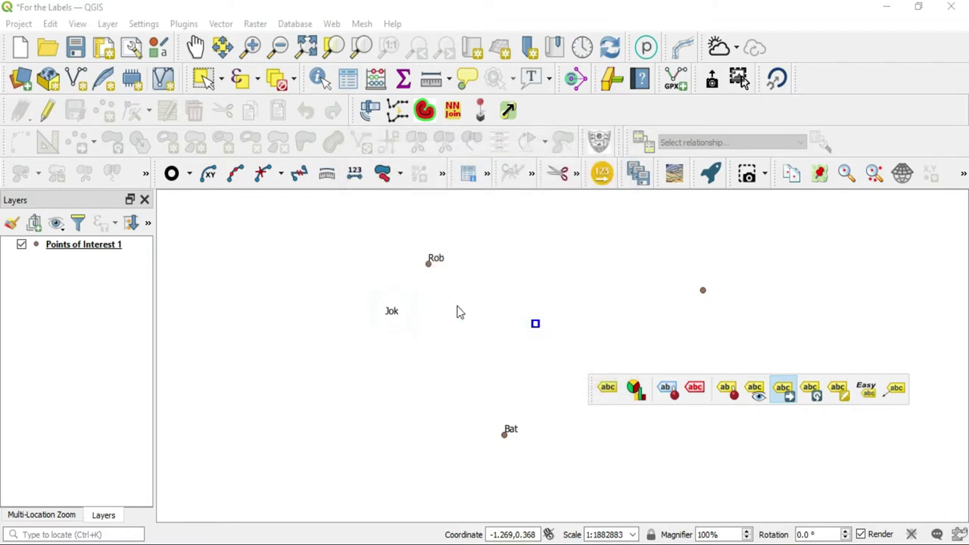
click(893, 398)
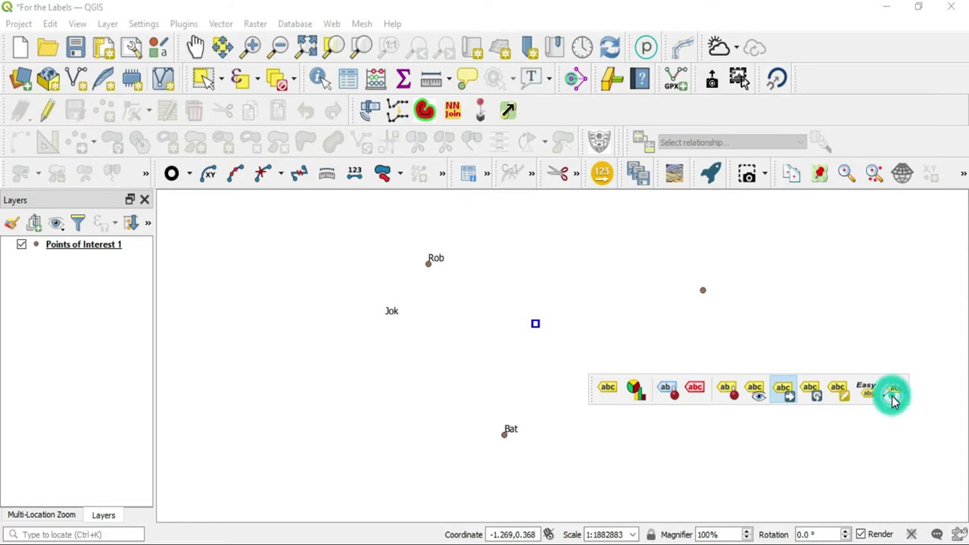
click(807, 333)
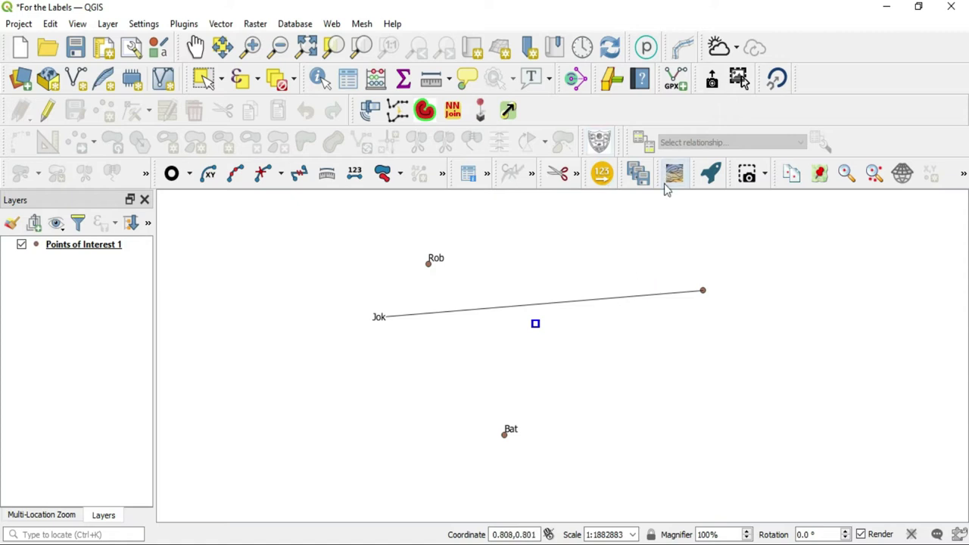
Hide the Label Toolbar and show it again
right_click(601, 110)
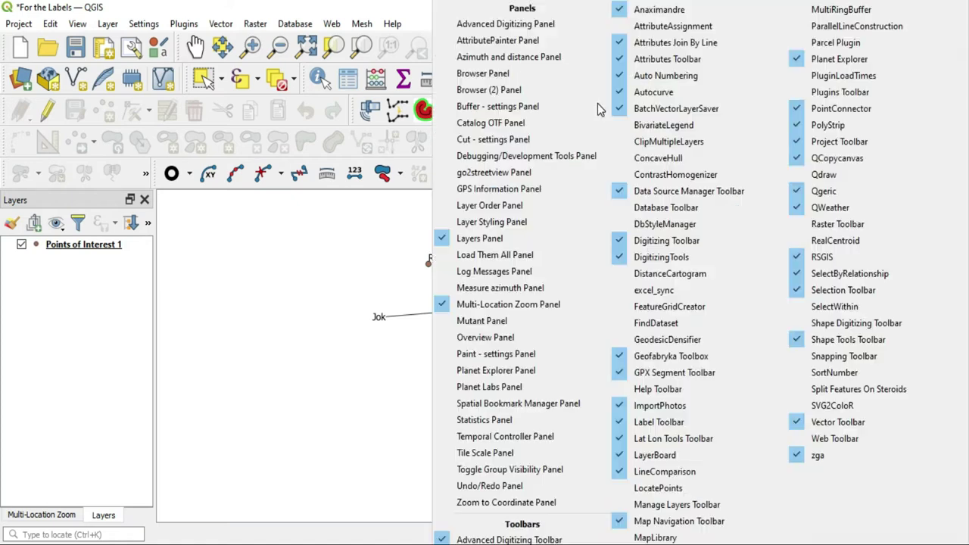
click(702, 418)
right_click(657, 119)
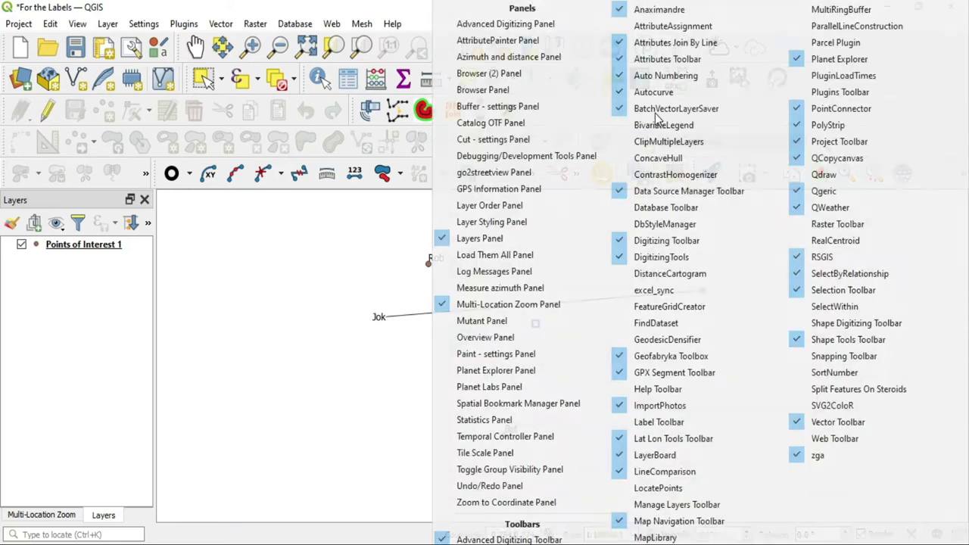
click(682, 421)
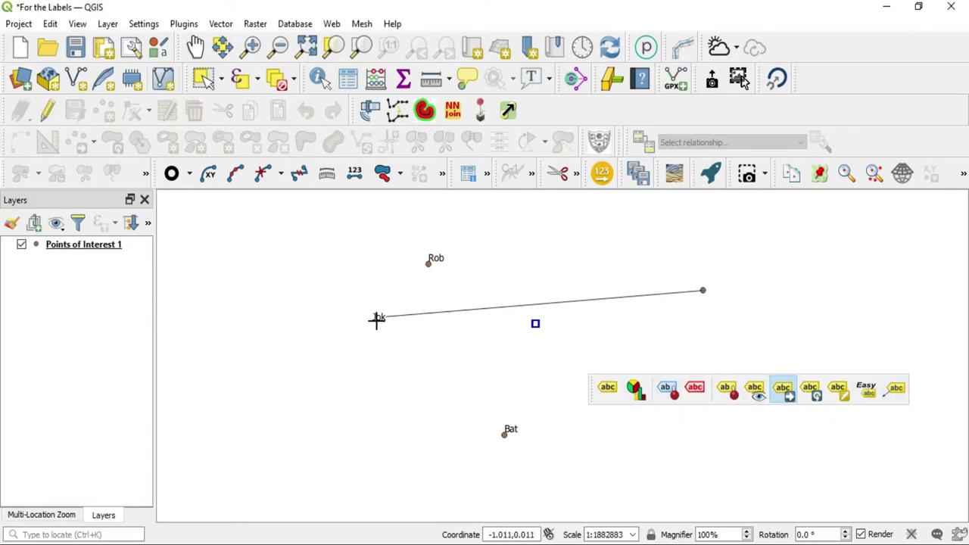
Move the connected Jok label past the map's right edge and back to just below its point
click(785, 389)
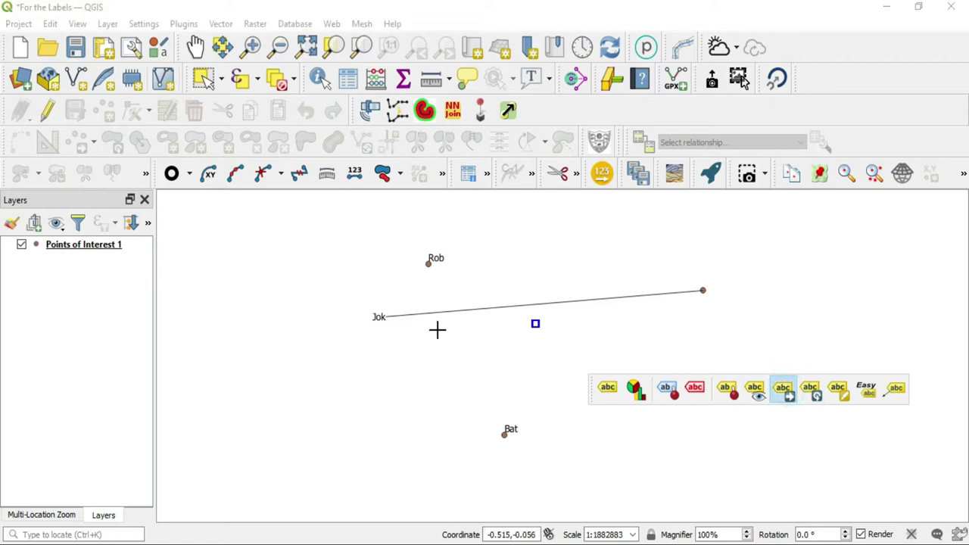
click(379, 316)
click(603, 228)
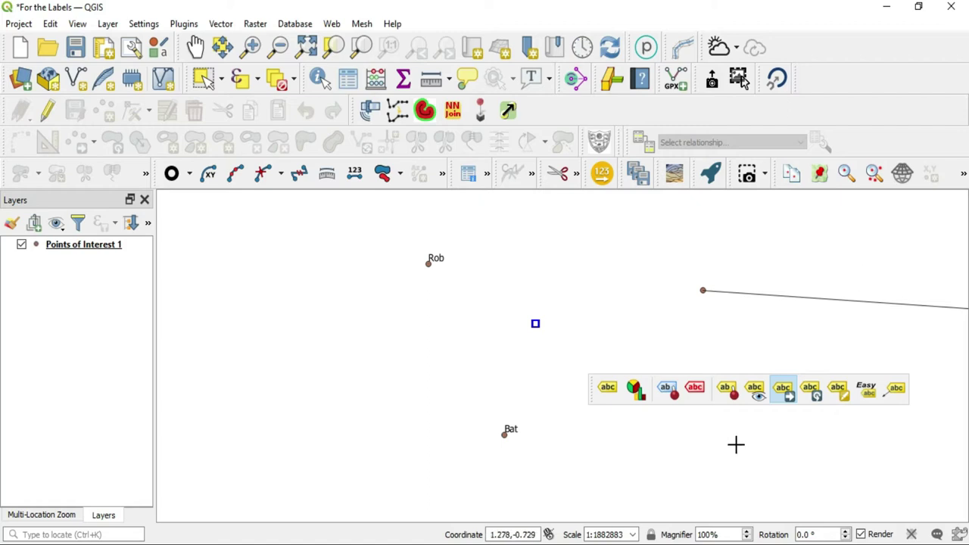
click(195, 47)
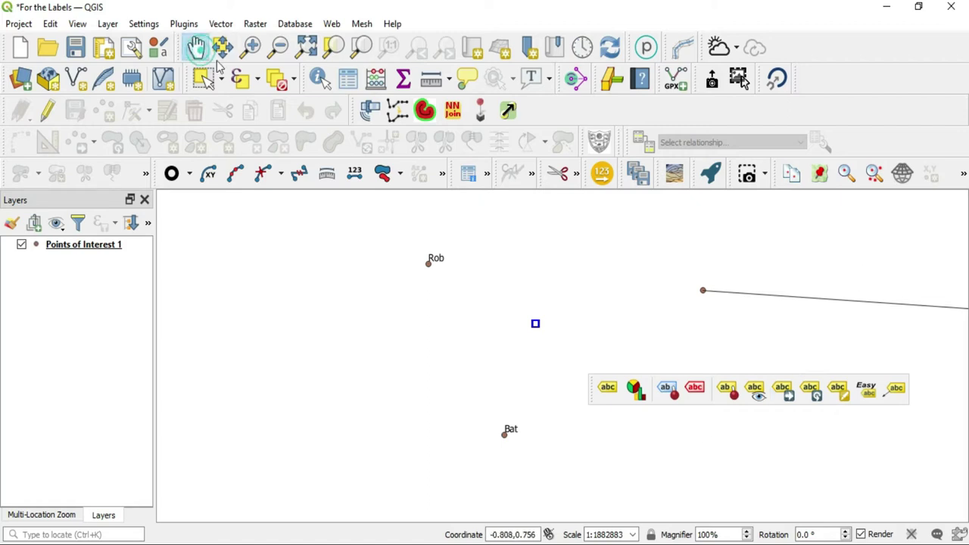
drag(565, 303, 370, 311)
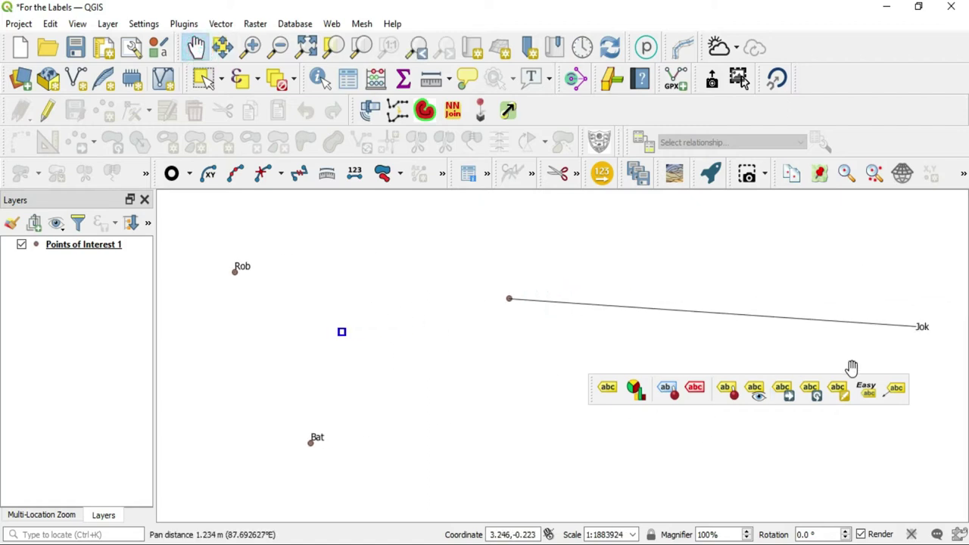
click(783, 387)
click(924, 331)
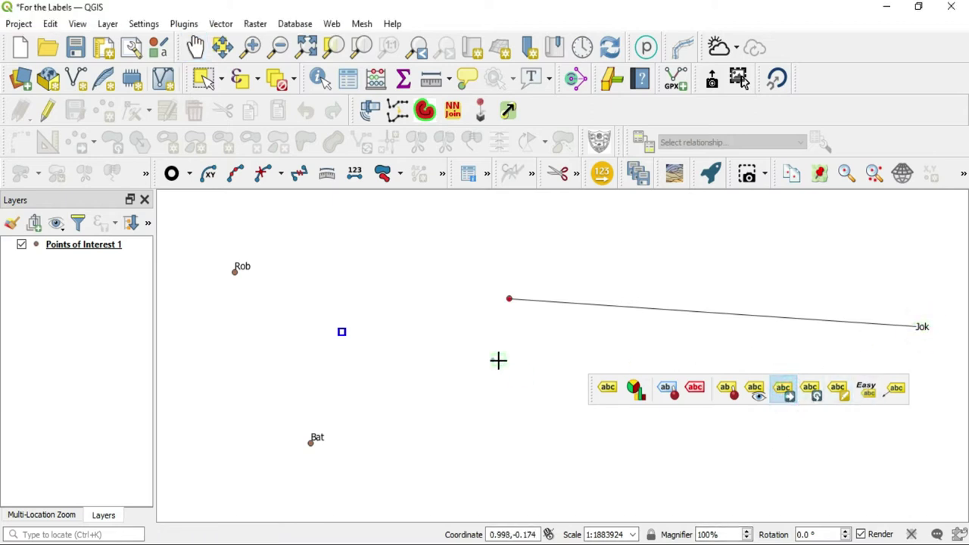
click(528, 350)
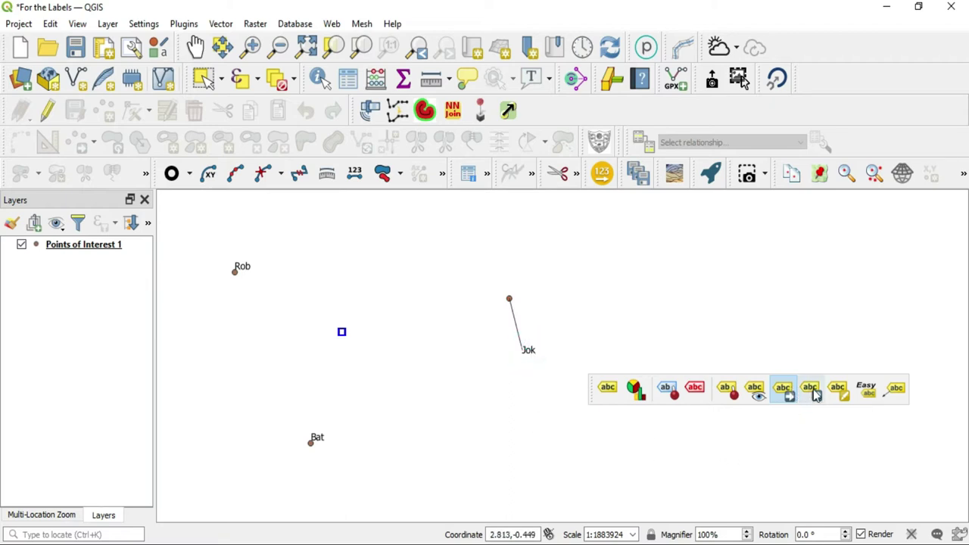
Hide the Jok label and show it again from its point
click(759, 401)
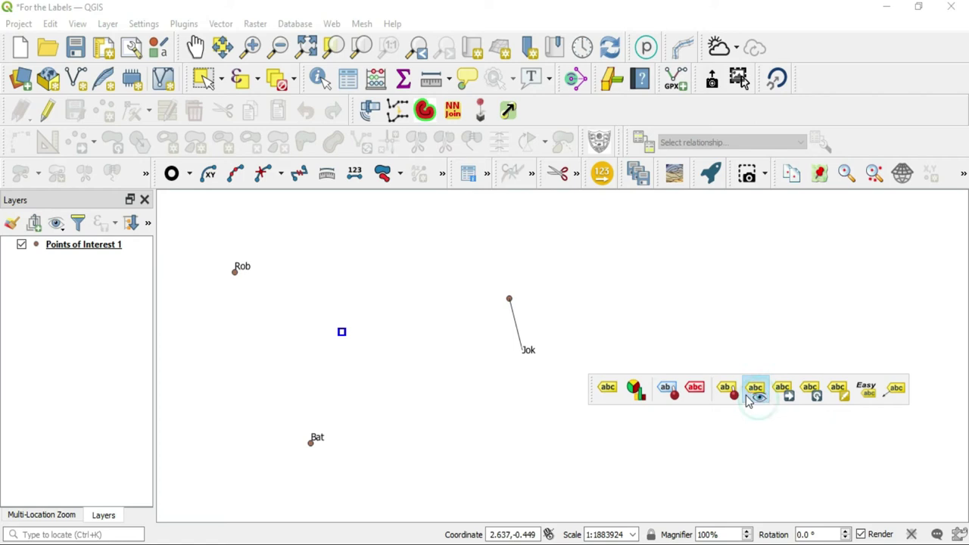
click(528, 349)
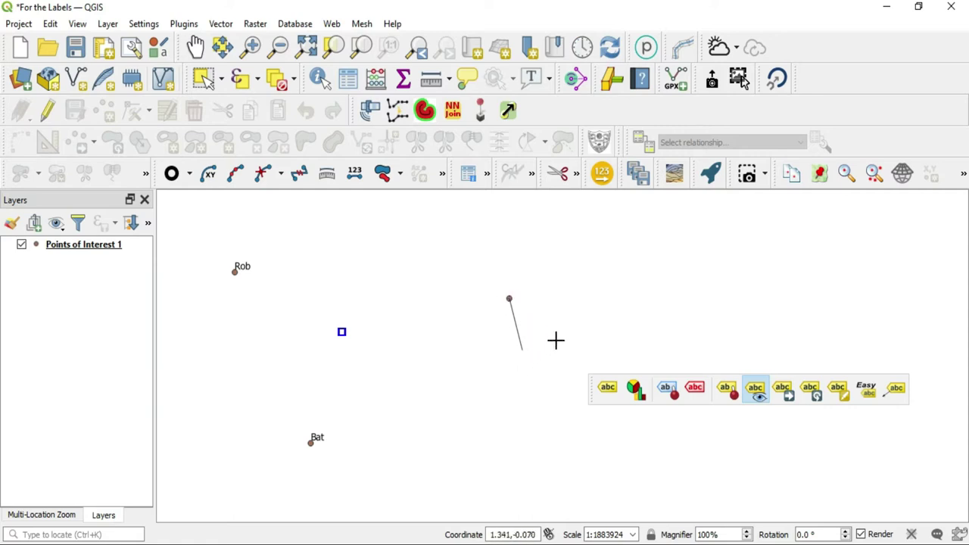
click(508, 296)
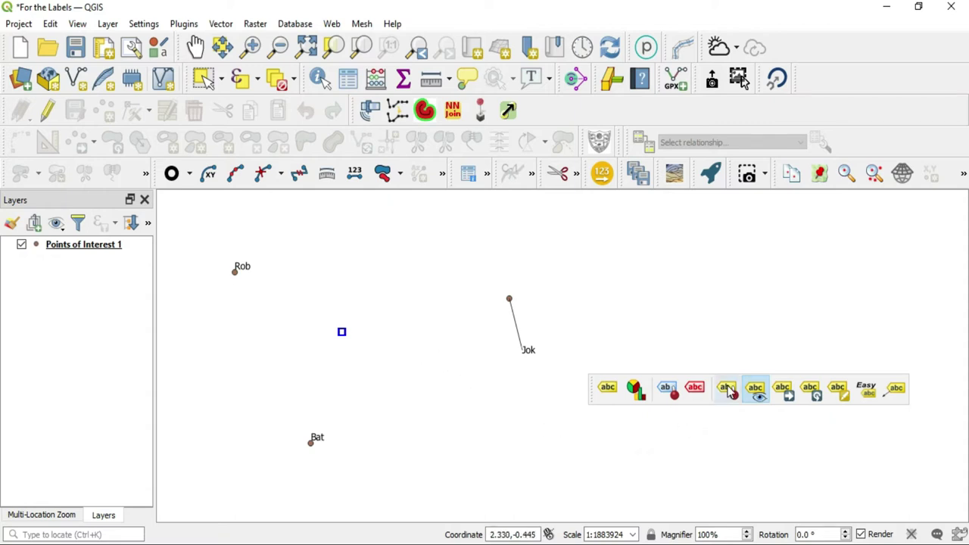
Turn on highlighting of pinned labels and activate the tool for pinning and unpinning labels
click(671, 393)
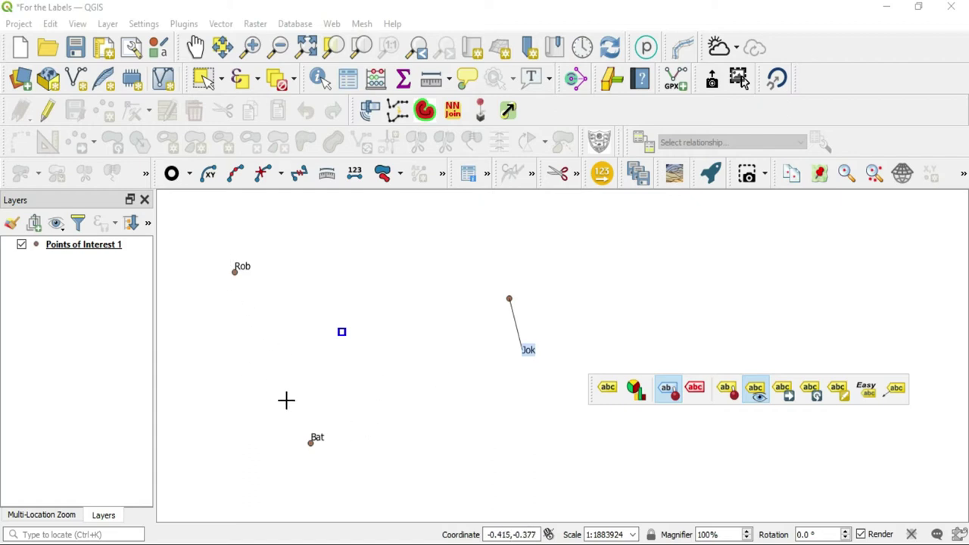
click(728, 391)
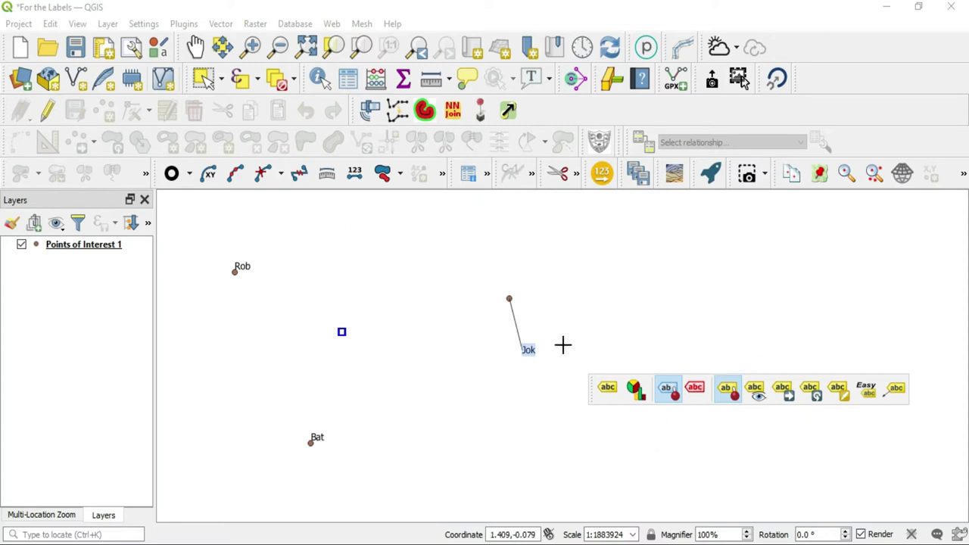
click(131, 79)
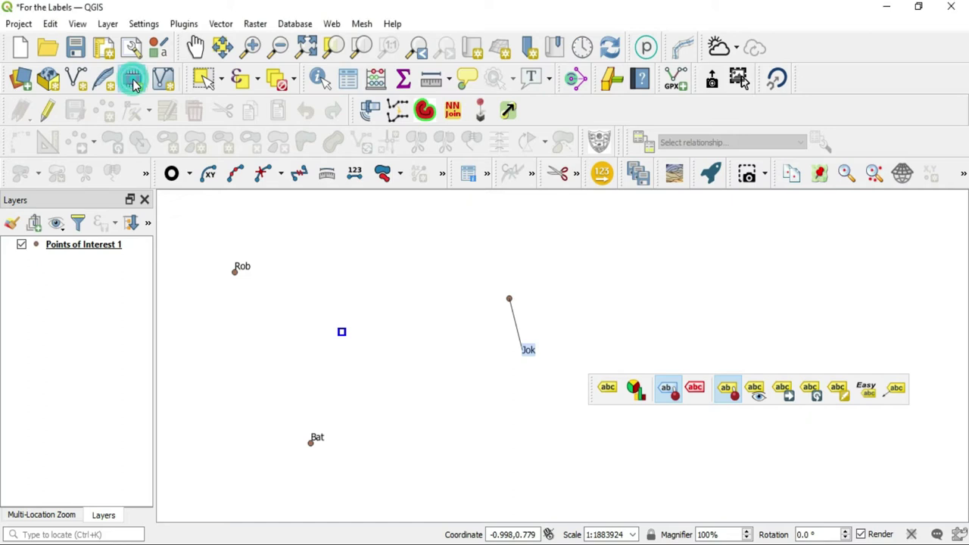
triple_click(663, 206)
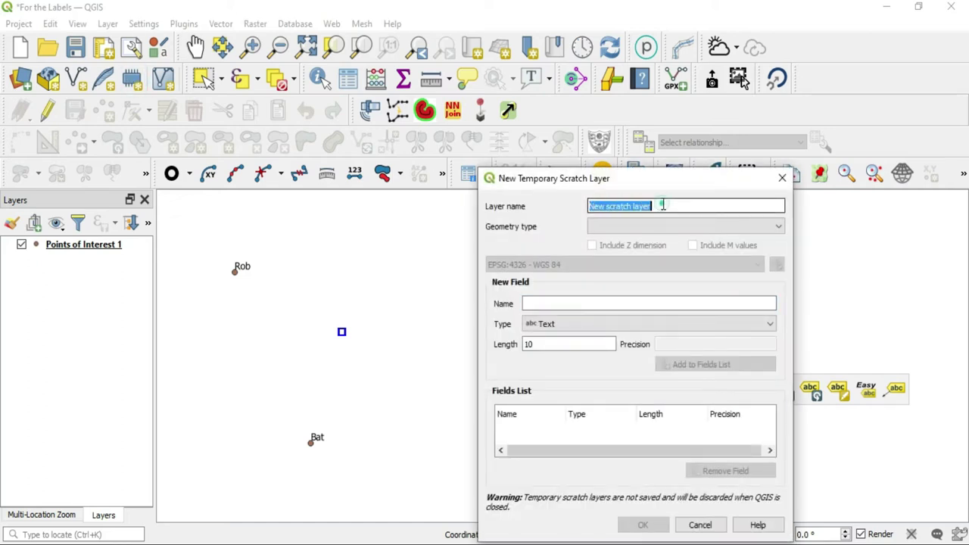
text(Po)
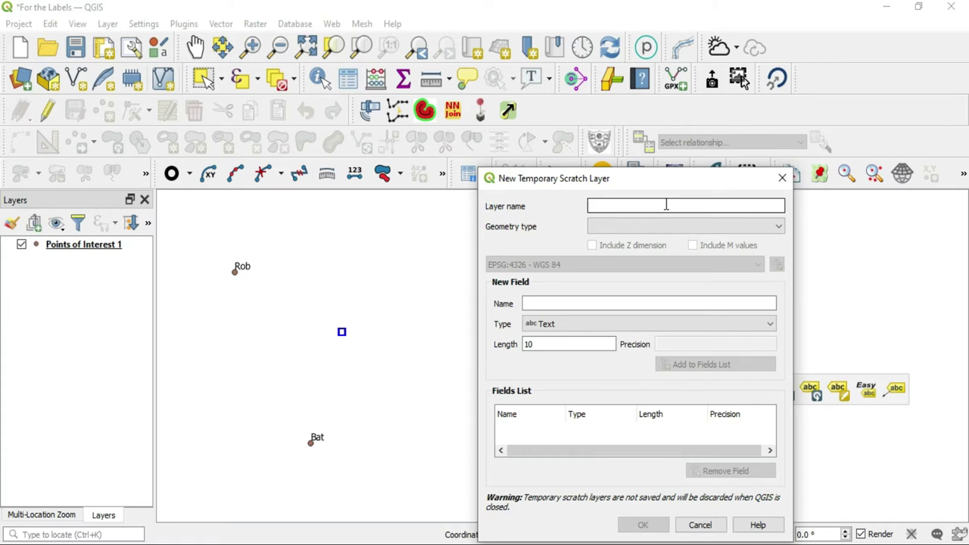
click(783, 178)
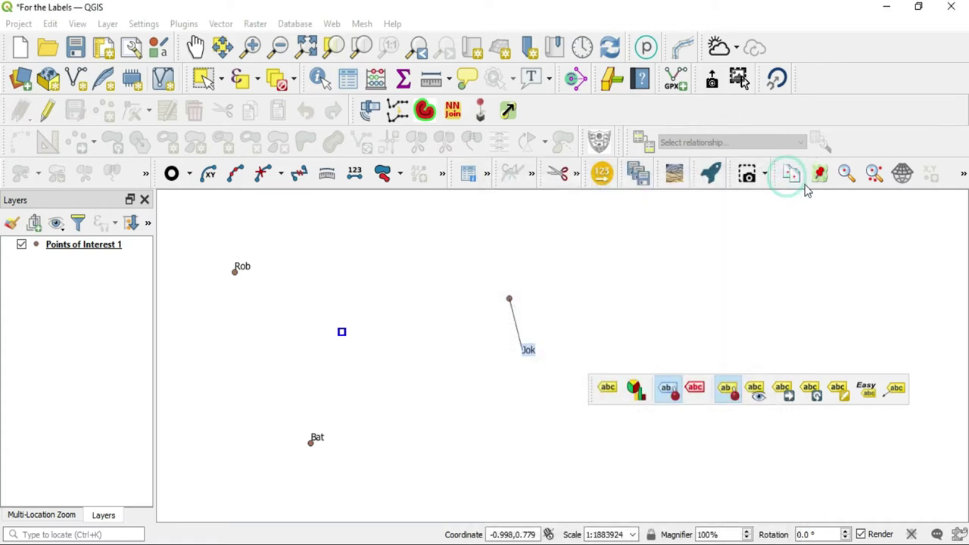
Choose Pie Chart in the layer diagram properties of Points of Interest 1 and examine its attributes, rendering, size and placement settings
click(636, 391)
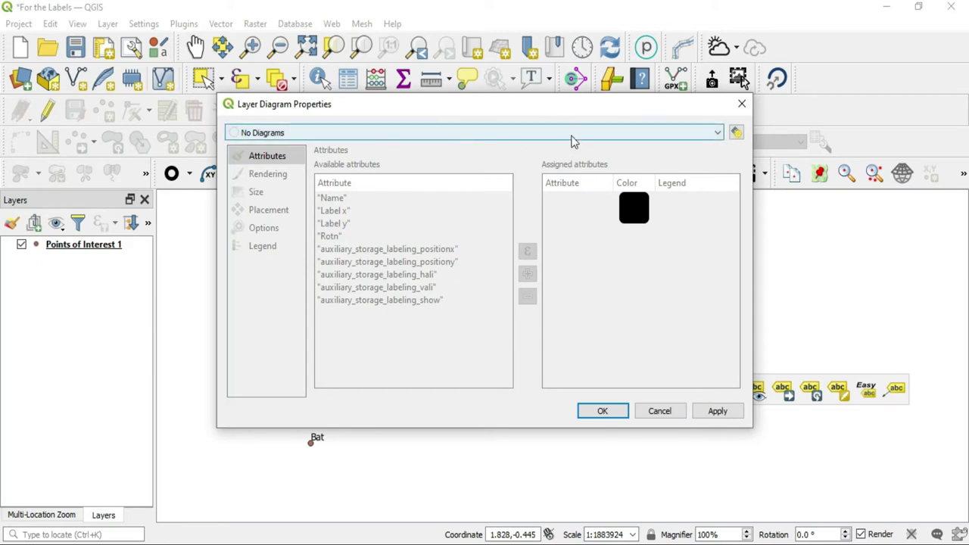
click(718, 138)
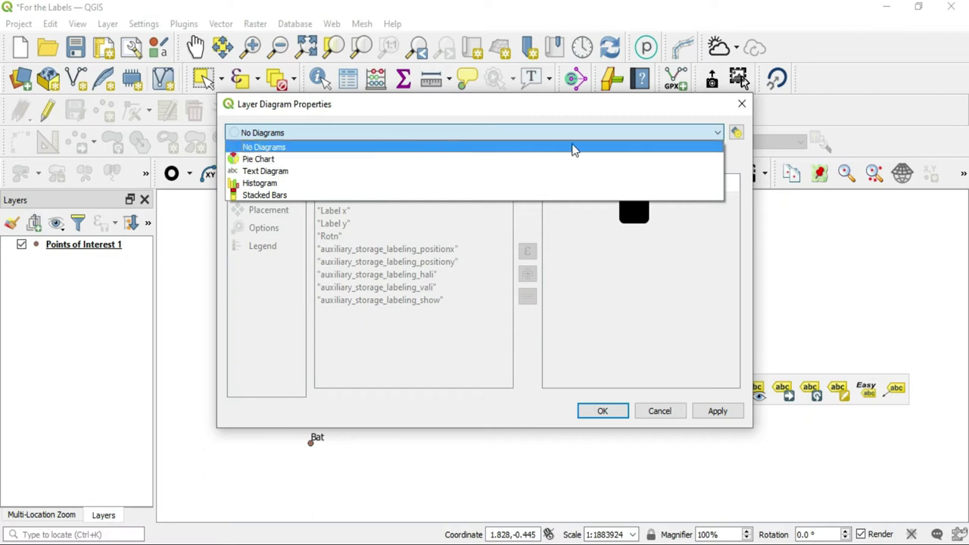
click(719, 134)
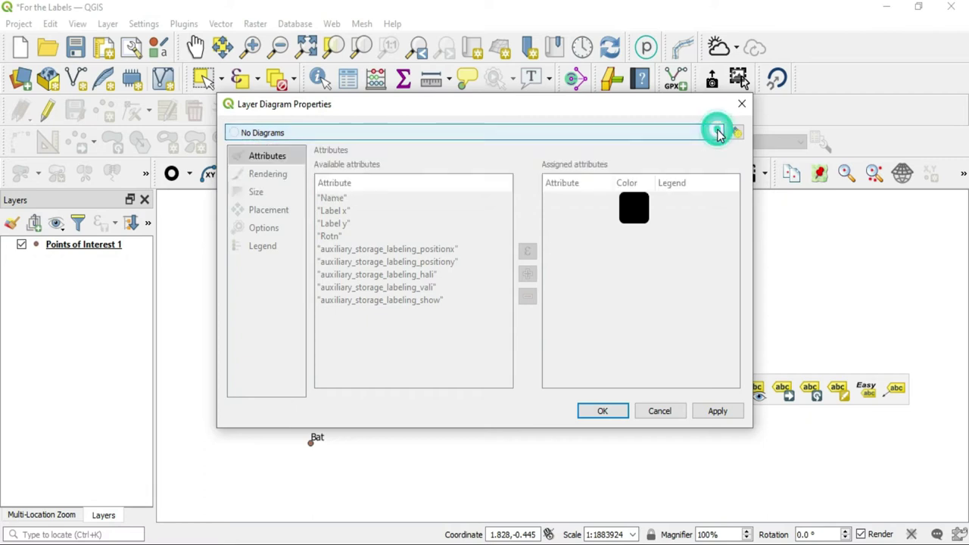
click(702, 134)
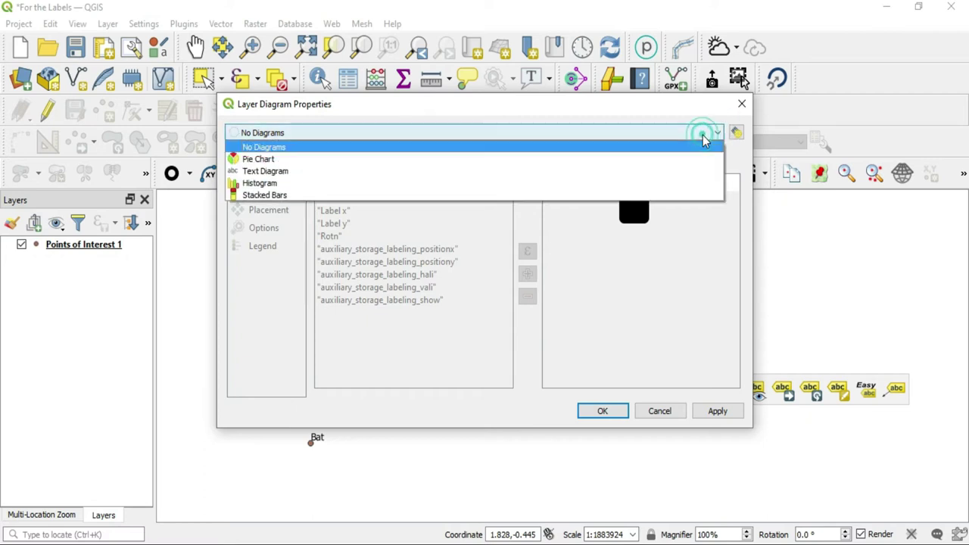
click(599, 165)
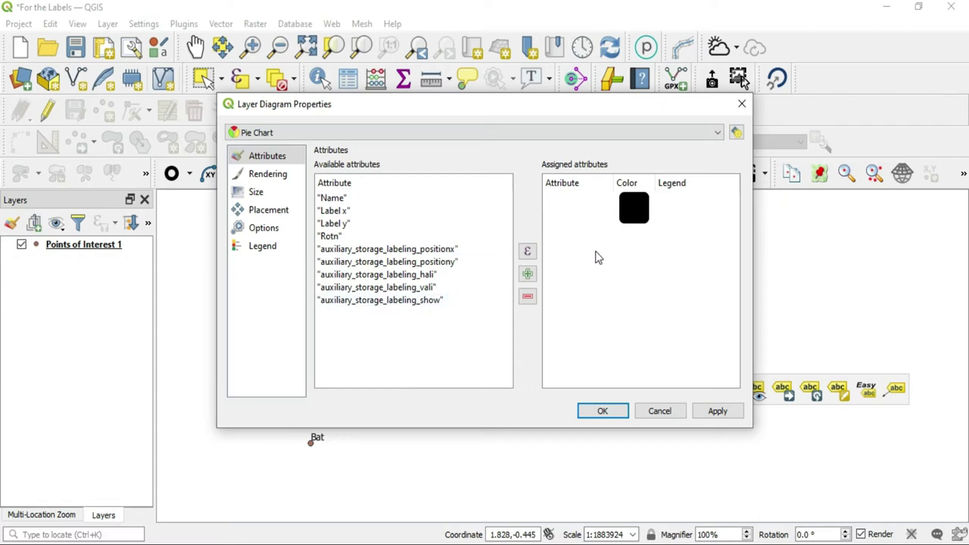
click(286, 177)
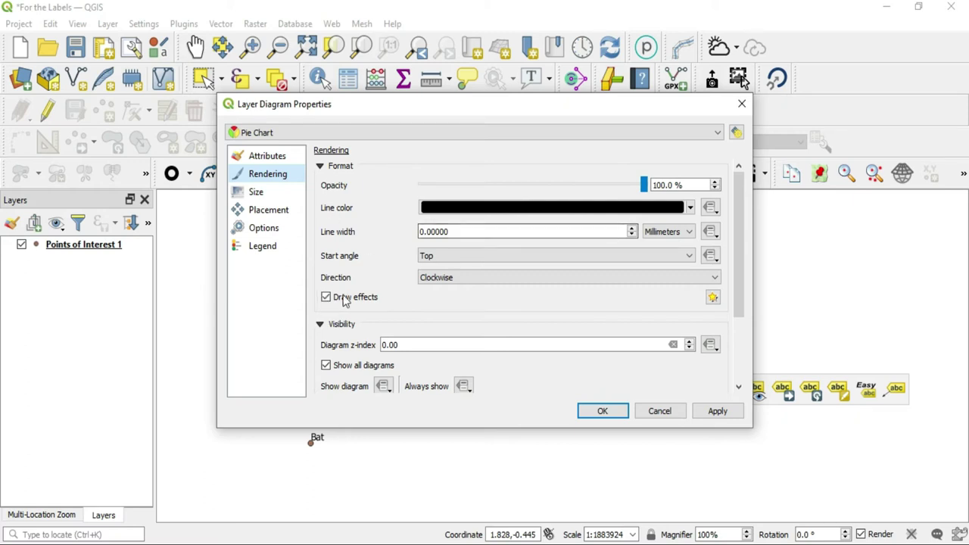
click(258, 193)
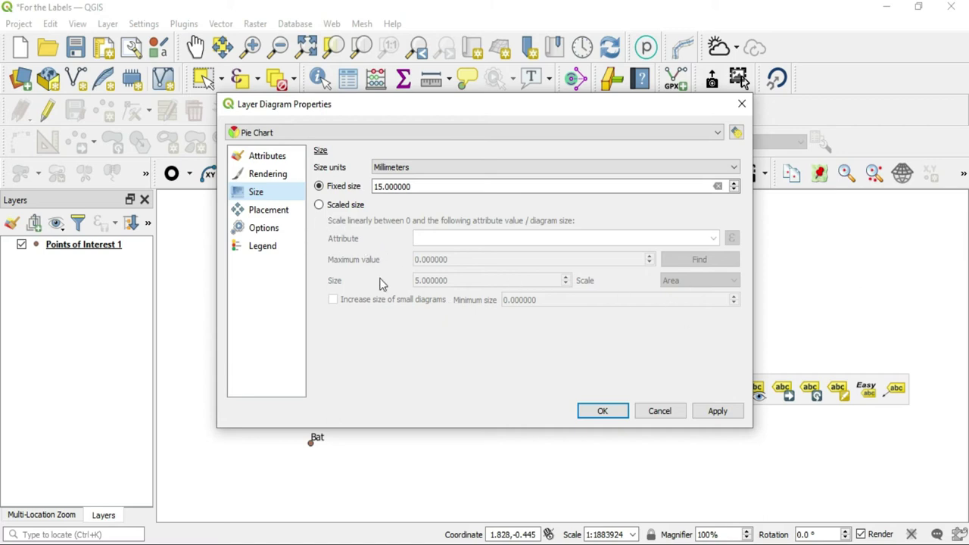
click(268, 209)
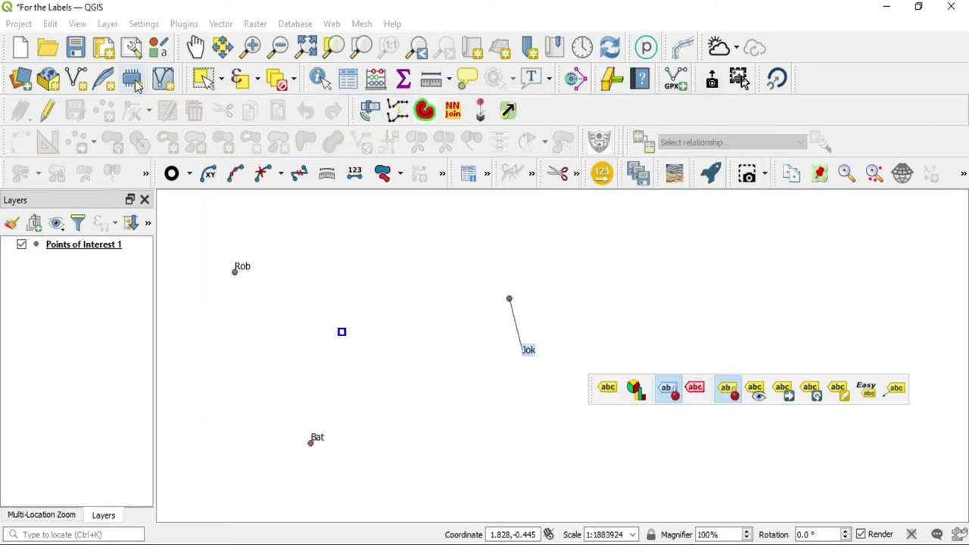
Start a new temporary scratch layer named Elements with Point geometry and enlarge its dialog to show all options
click(132, 79)
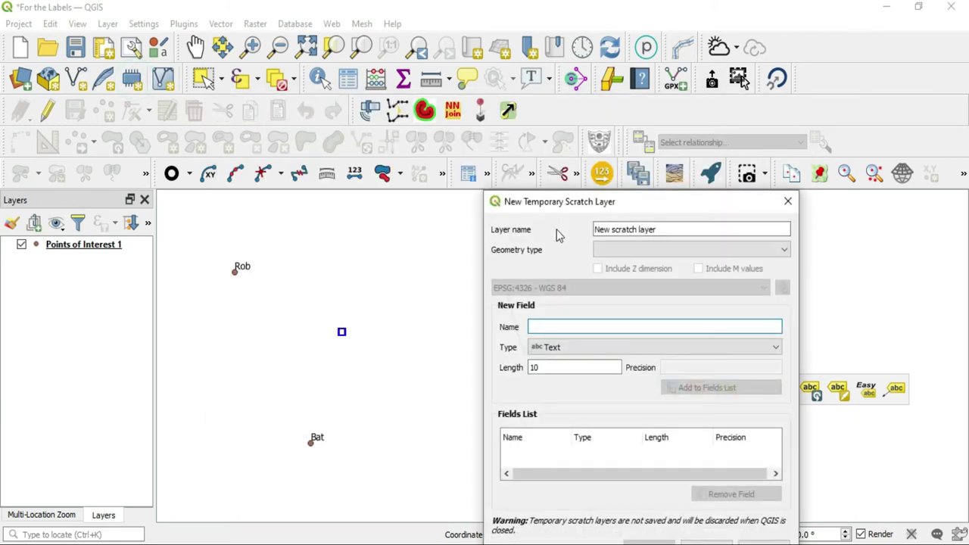
double_click(655, 231)
triple_click(655, 231)
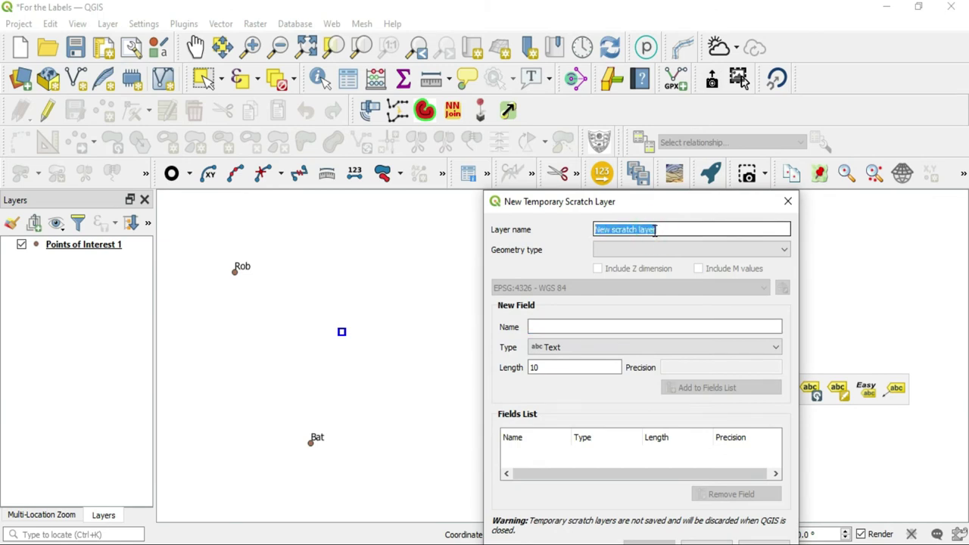
text(Elements)
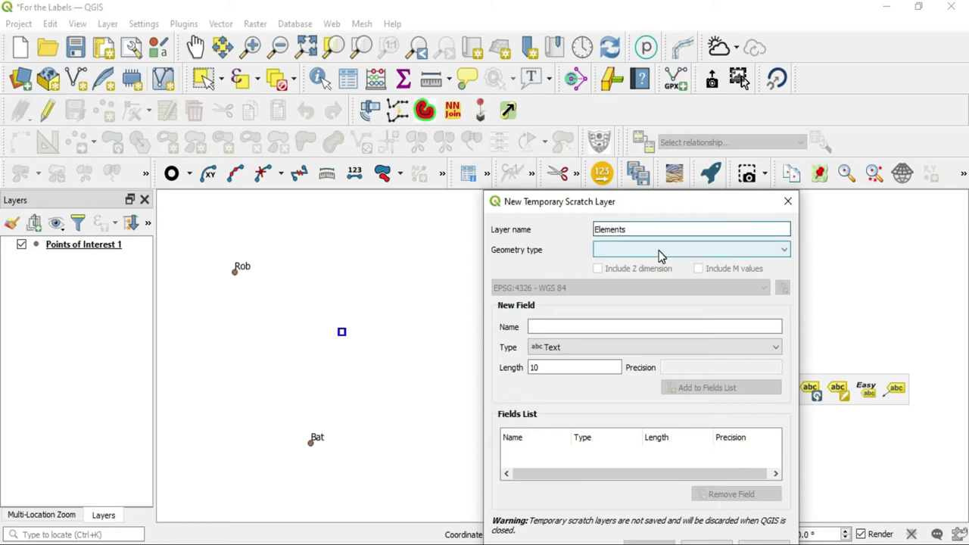
click(659, 255)
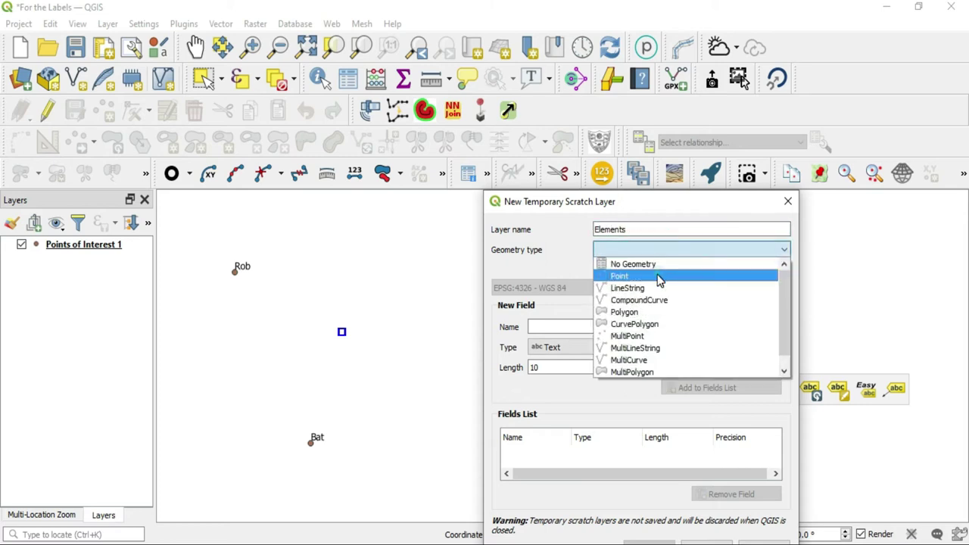
click(658, 276)
click(606, 327)
drag(677, 201, 627, 79)
drag(631, 443, 629, 520)
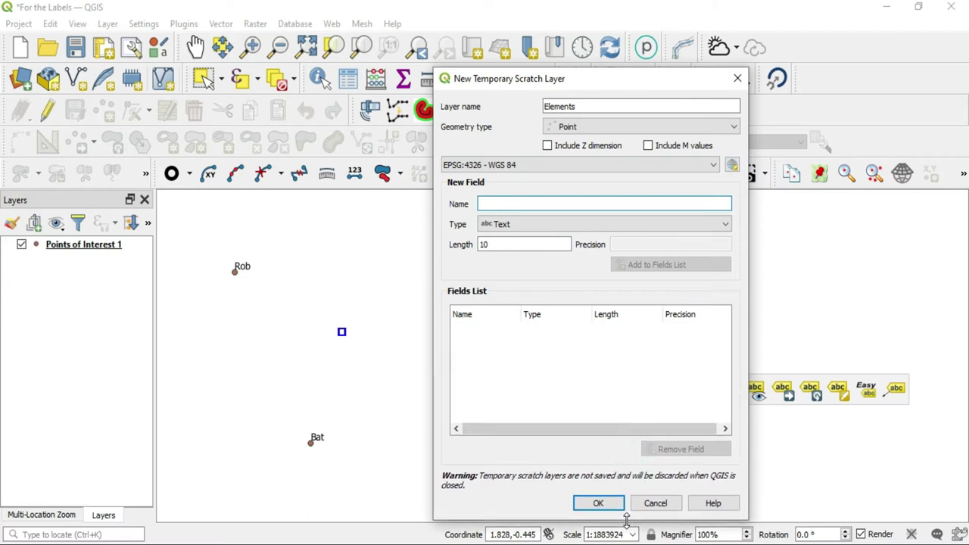
Add a text field called Name with length 10 to the new layer's fields
click(562, 202)
text(Name)
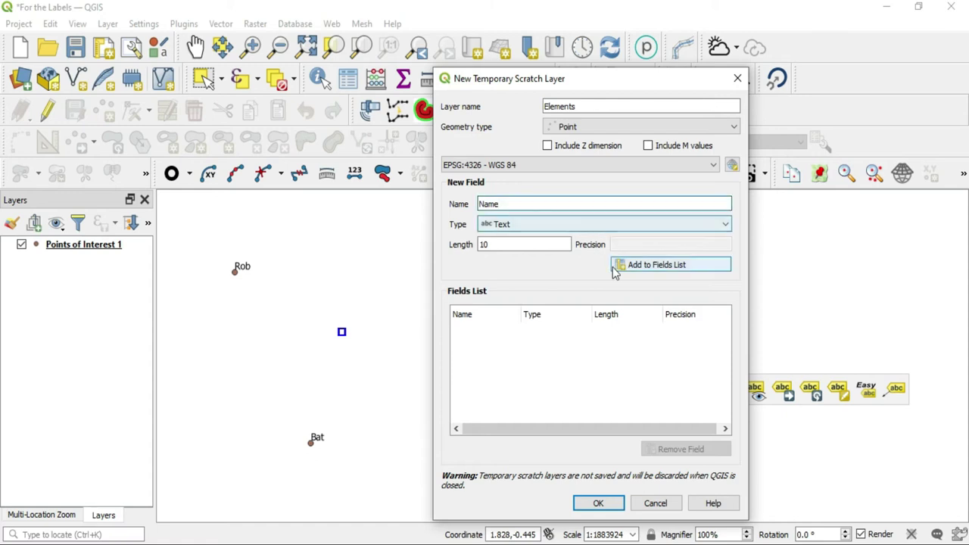
click(646, 270)
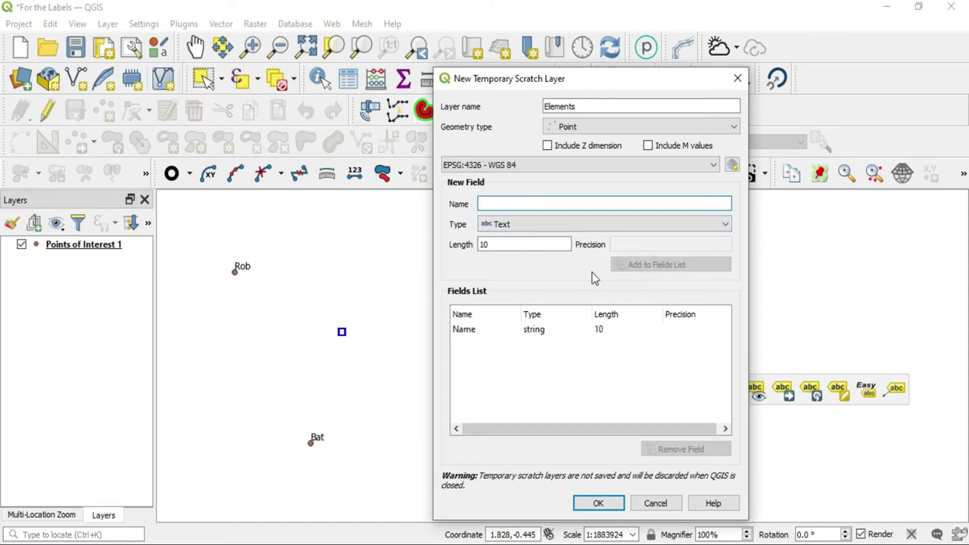
Add a decimal number field called Carbon with length 10 and precision 2
click(613, 205)
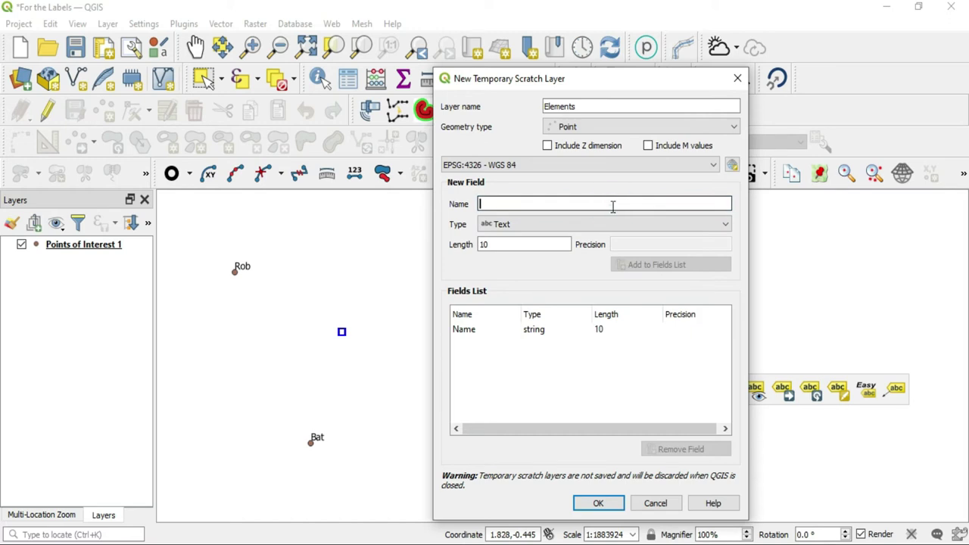
text(Carbon)
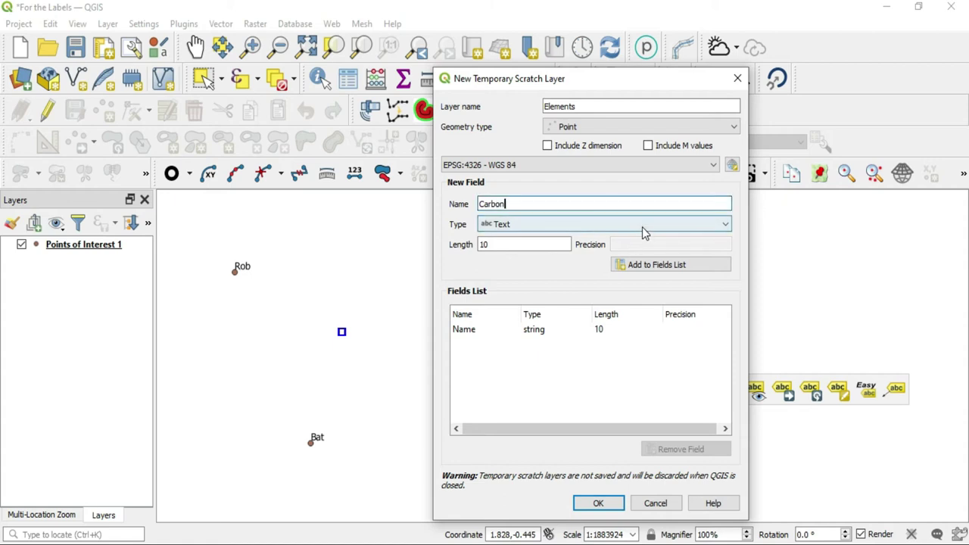
click(642, 226)
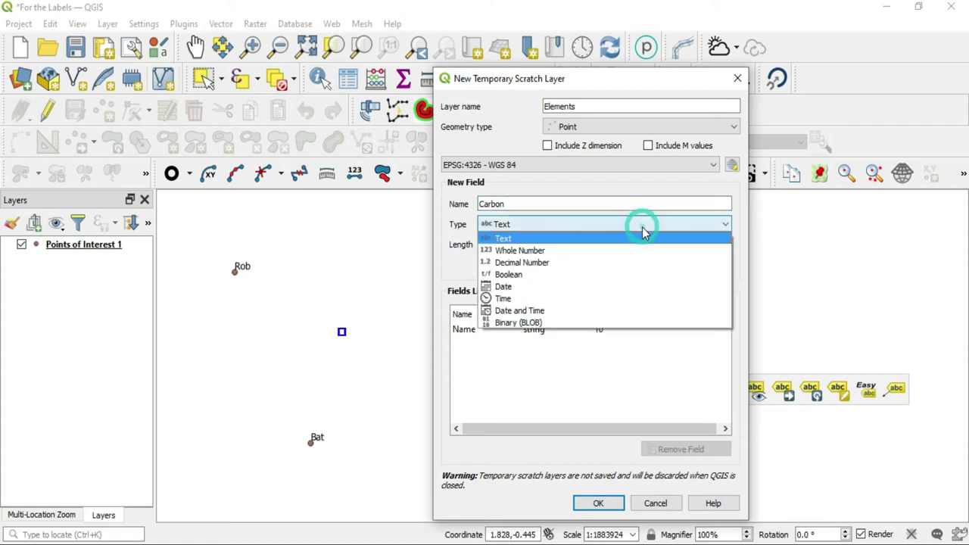
click(581, 263)
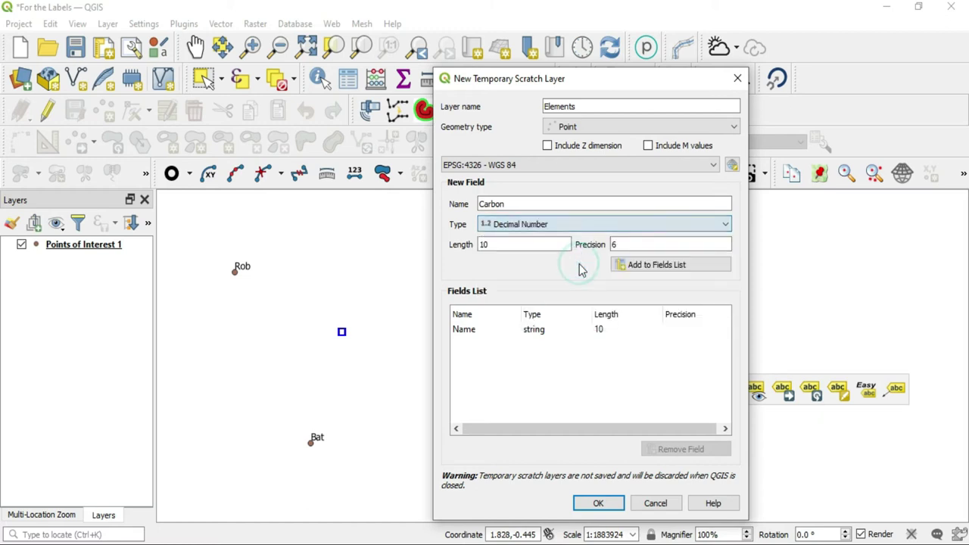
double_click(632, 244)
text(6)
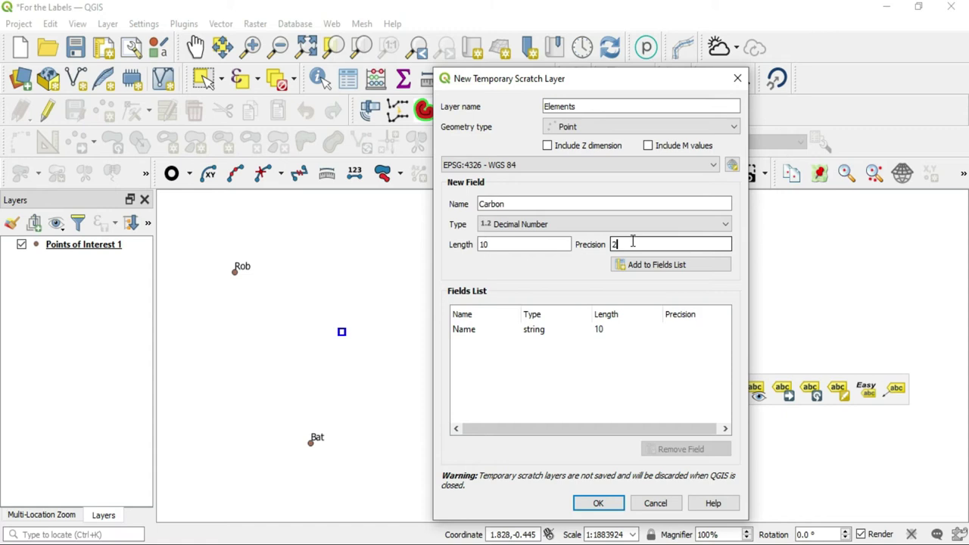
click(695, 270)
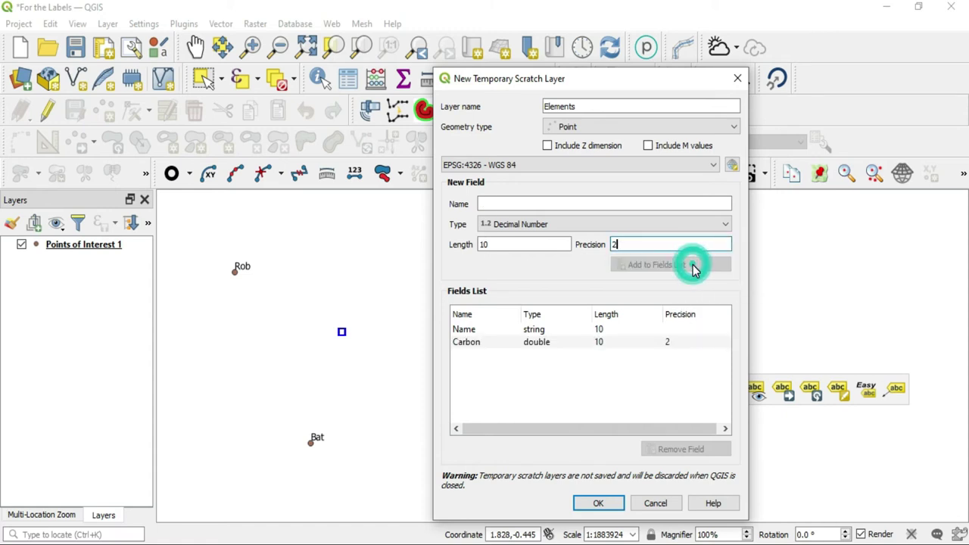
Add decimal fields Hydrogen, Oxygen and Nitrogen with length 10 and precision 2, and create the Elements layer
click(546, 200)
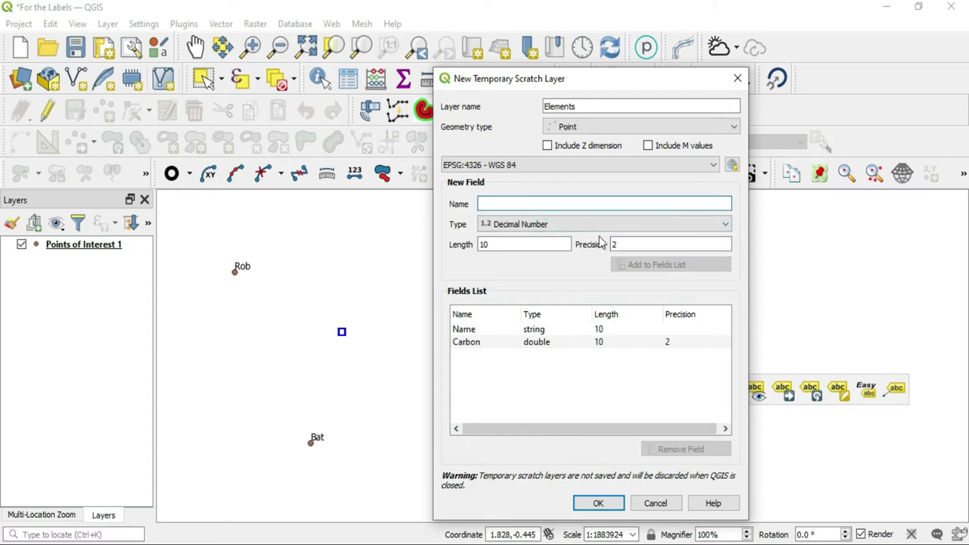
text(Hydrogen)
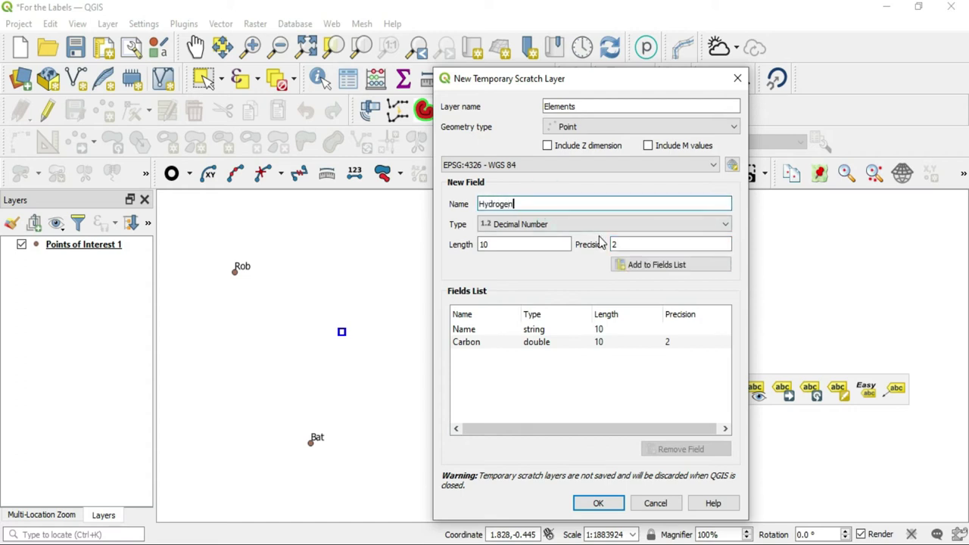
click(644, 263)
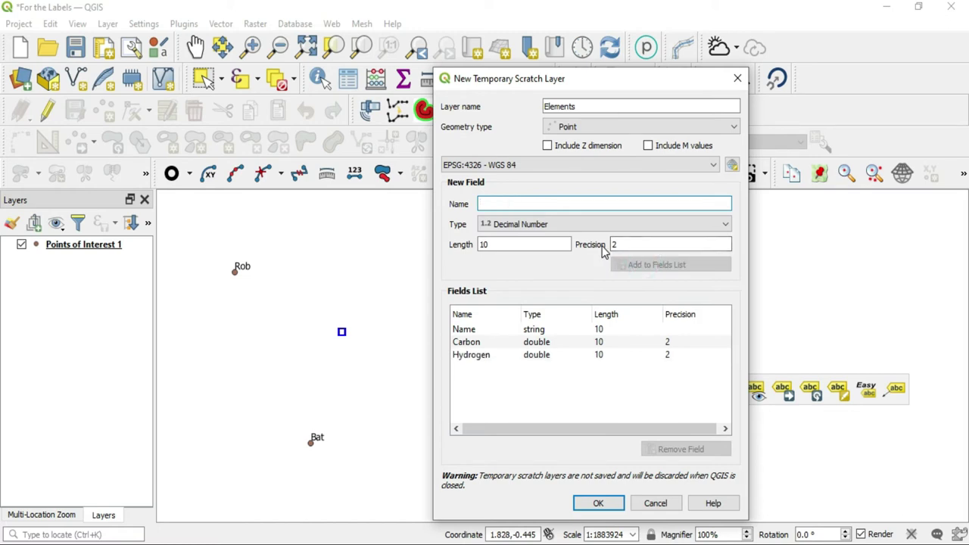
text(Oxygen)
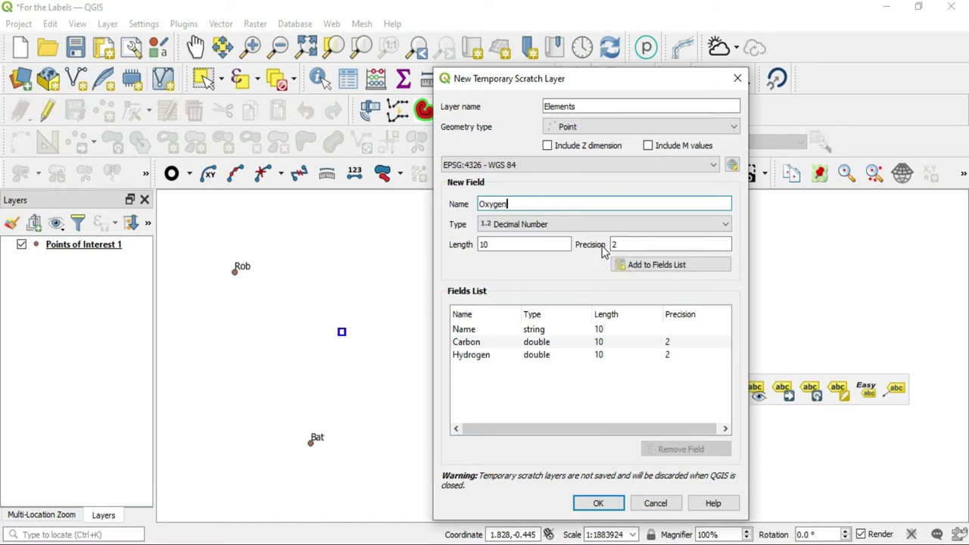
click(673, 266)
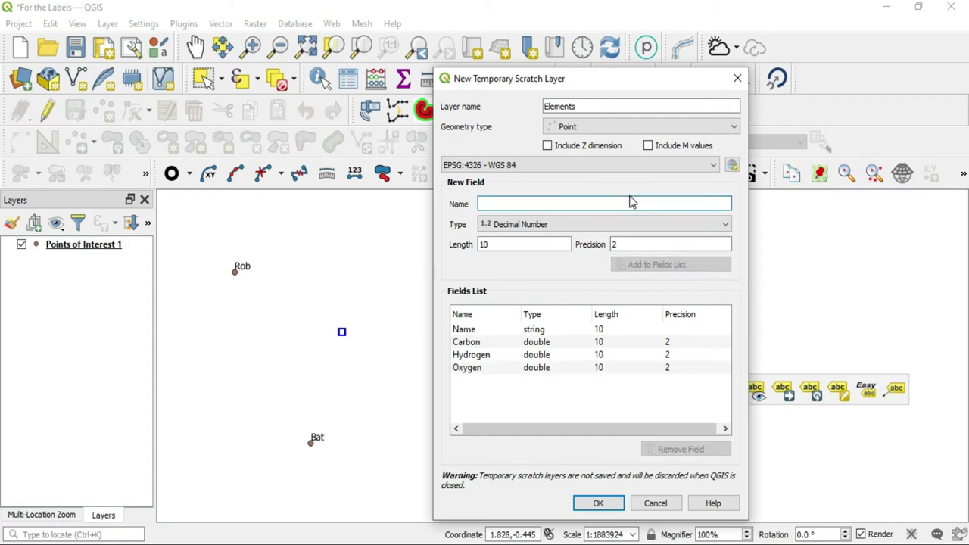
text(Nitrogen)
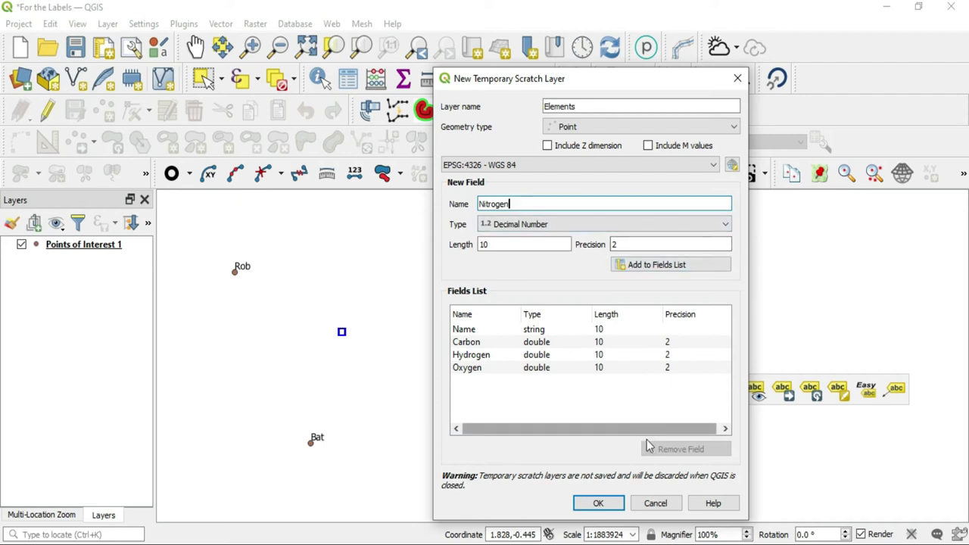
click(682, 266)
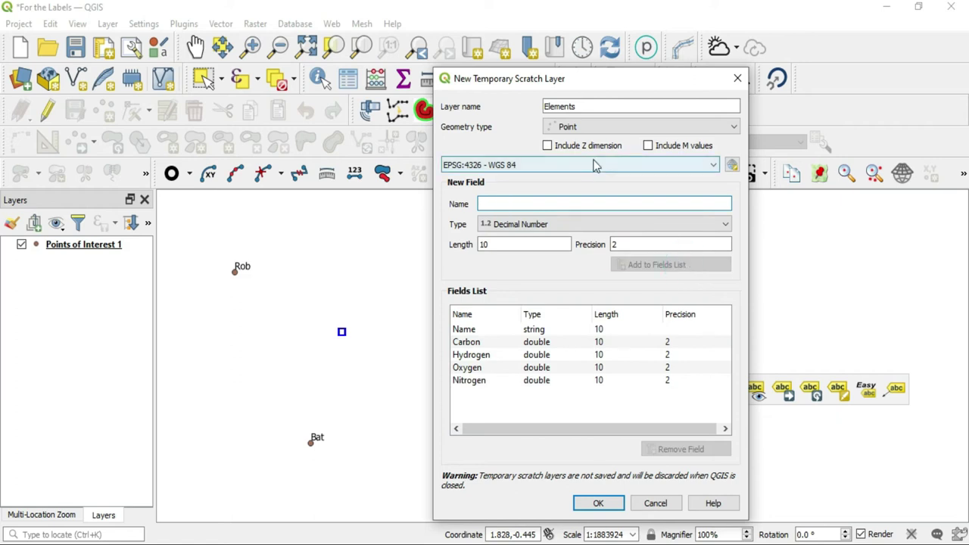
click(602, 503)
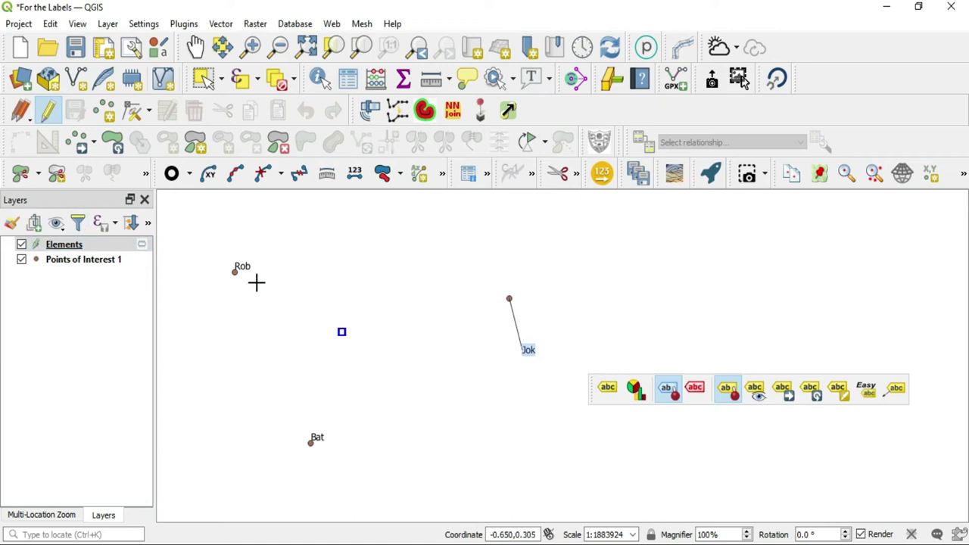
Hide the Points of Interest 1 layer and add a point to Elements with the name Place 3
click(22, 259)
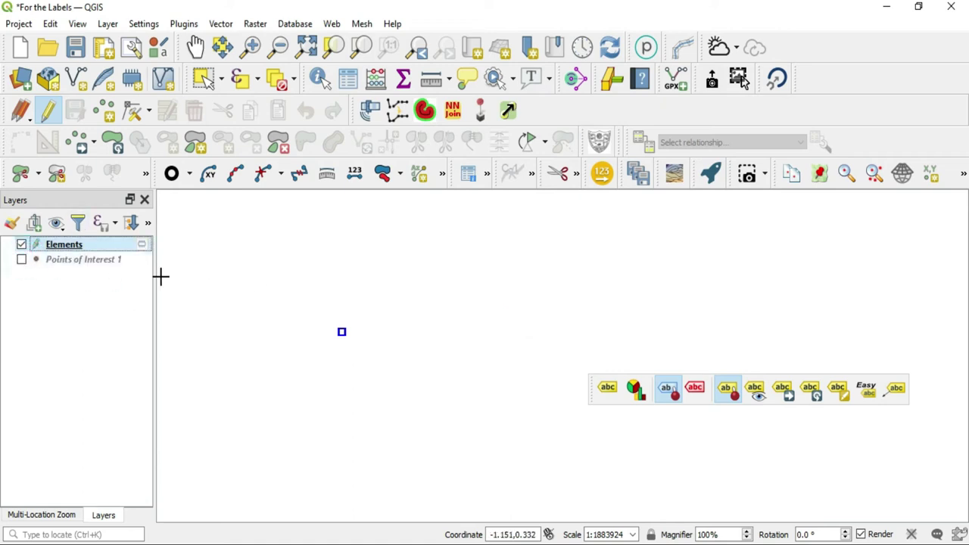
click(107, 113)
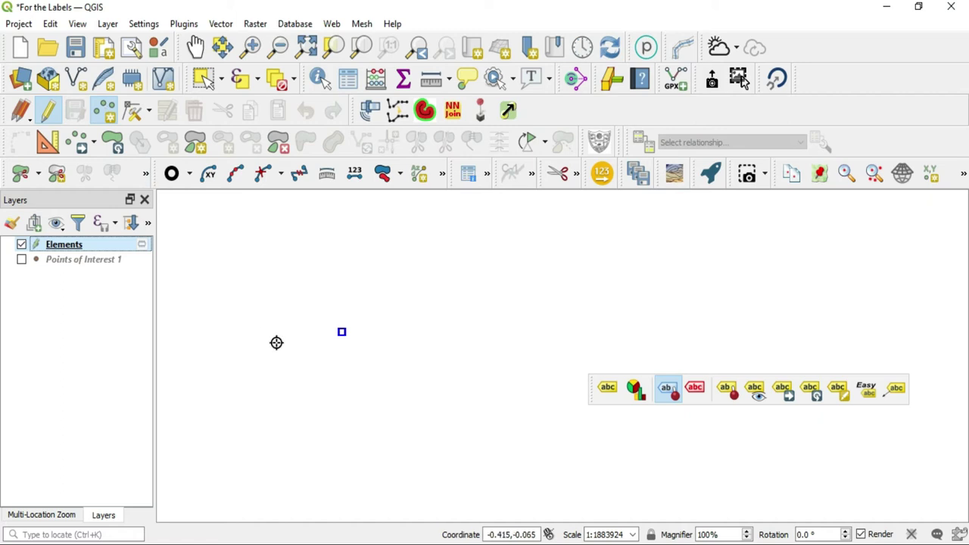
click(281, 303)
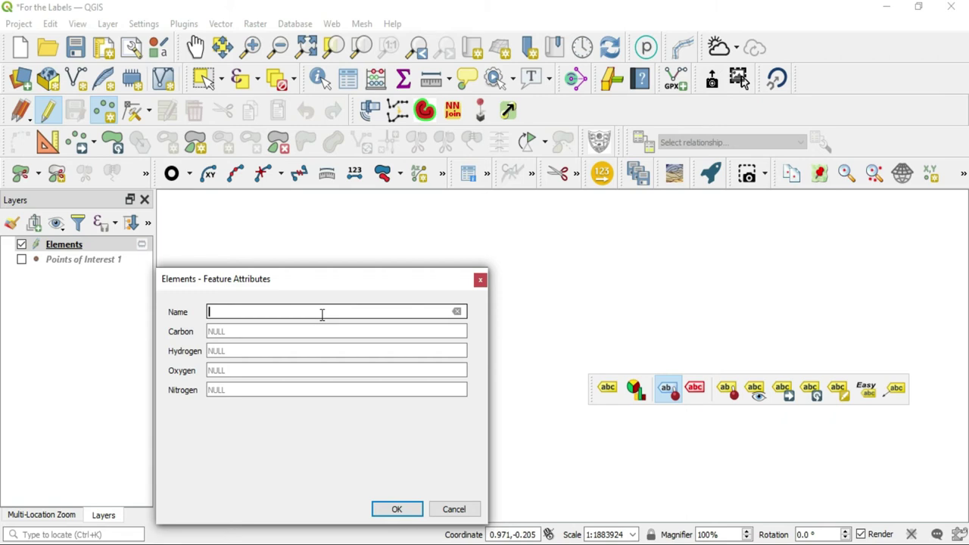
text(C)
key(BackSpace)
text(Place3)
key(Left)
Set the attributes of Place 3 to Carbon 30, Hydrogen 40, Oxygen 60 and Nitrogen 80
click(290, 334)
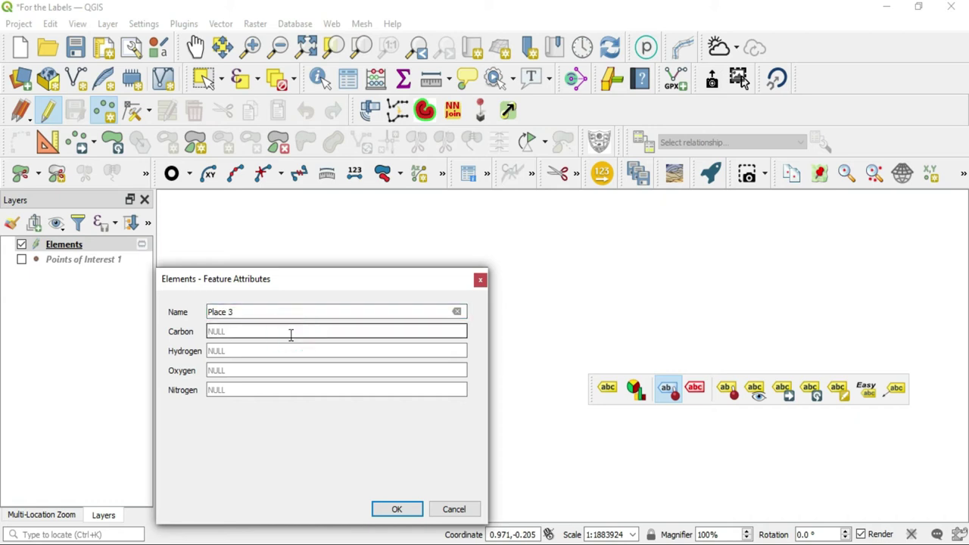
text(30)
click(284, 353)
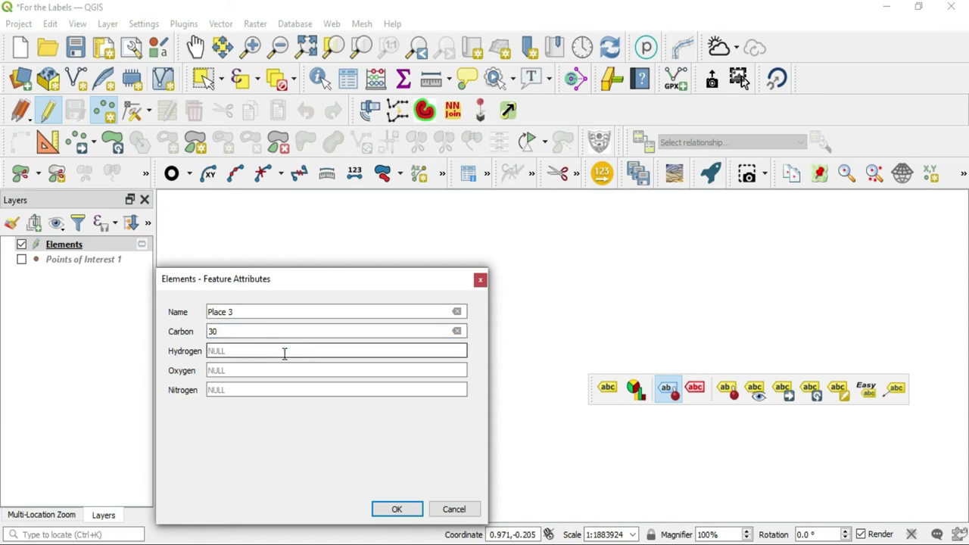
text(40)
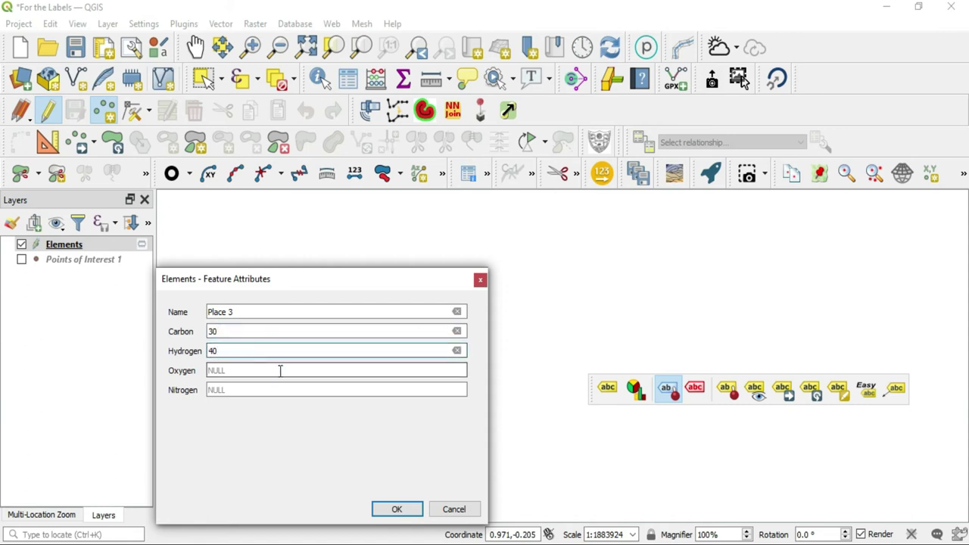
click(279, 371)
text(60)
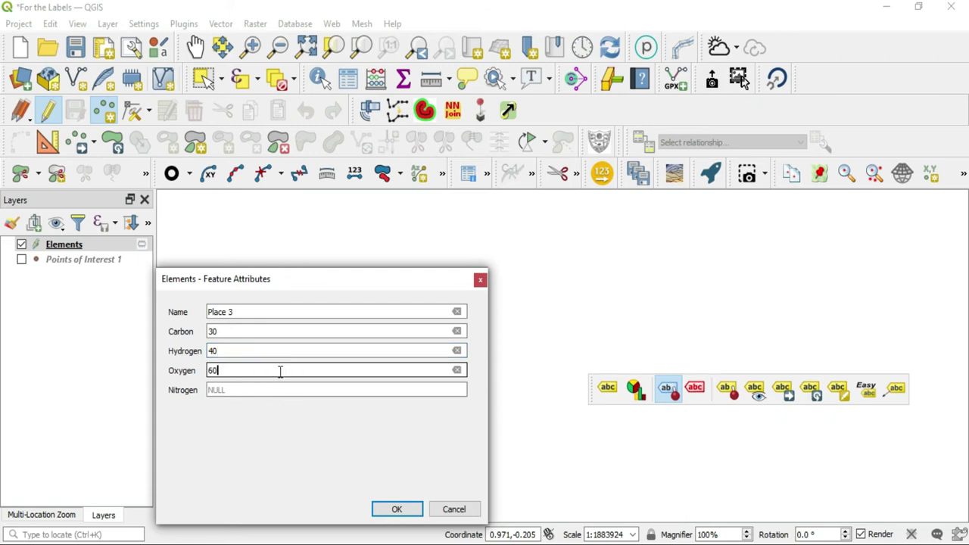
click(269, 392)
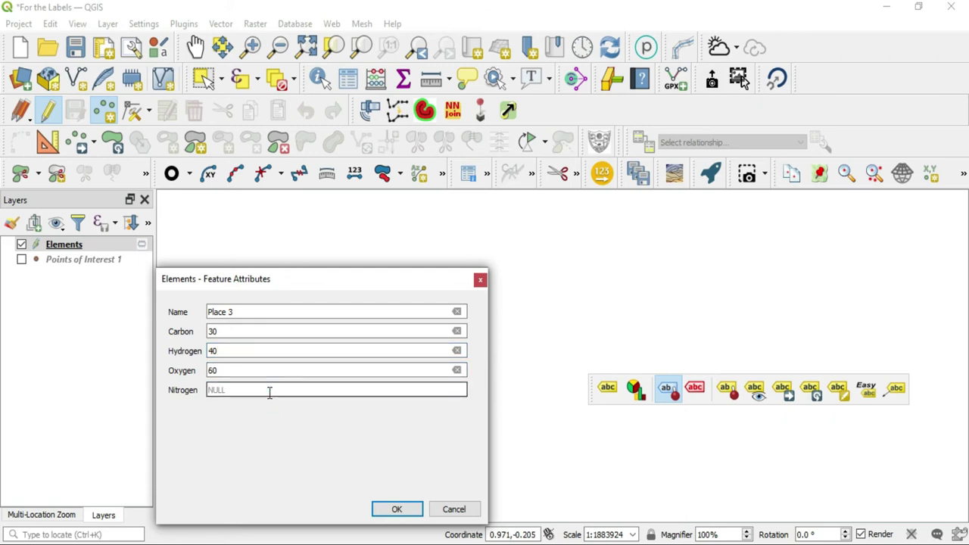
text(80)
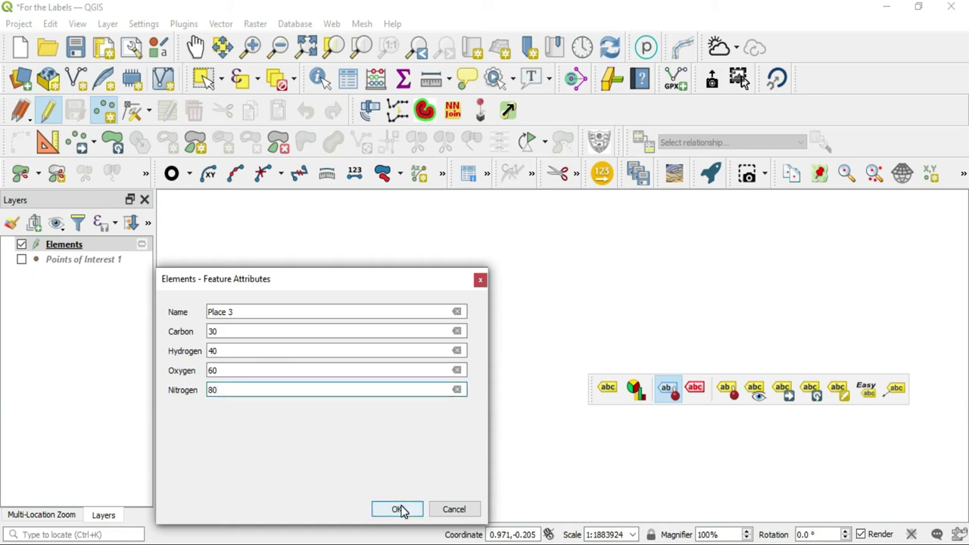